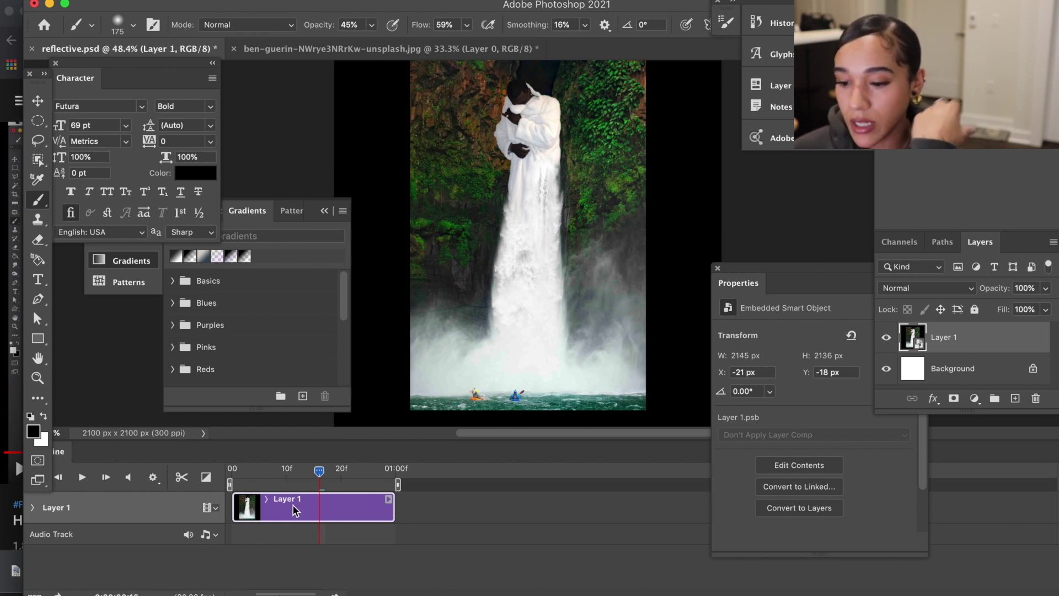
# Step: Enter Quick Mask and paint black with a 250 brush over the waterfall's centre
pyautogui.click(41, 465)
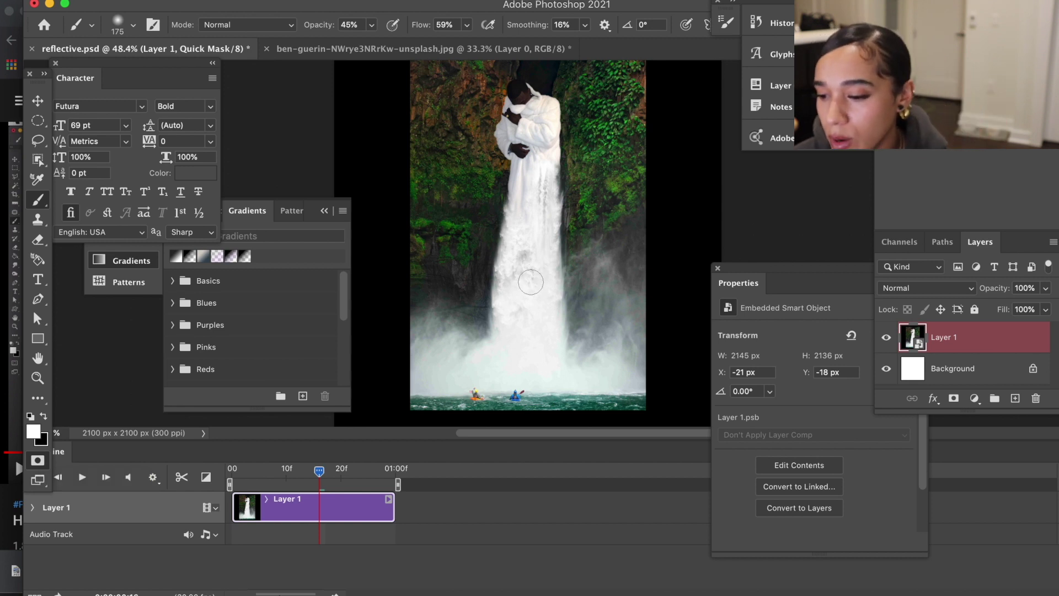
pyautogui.press('x')
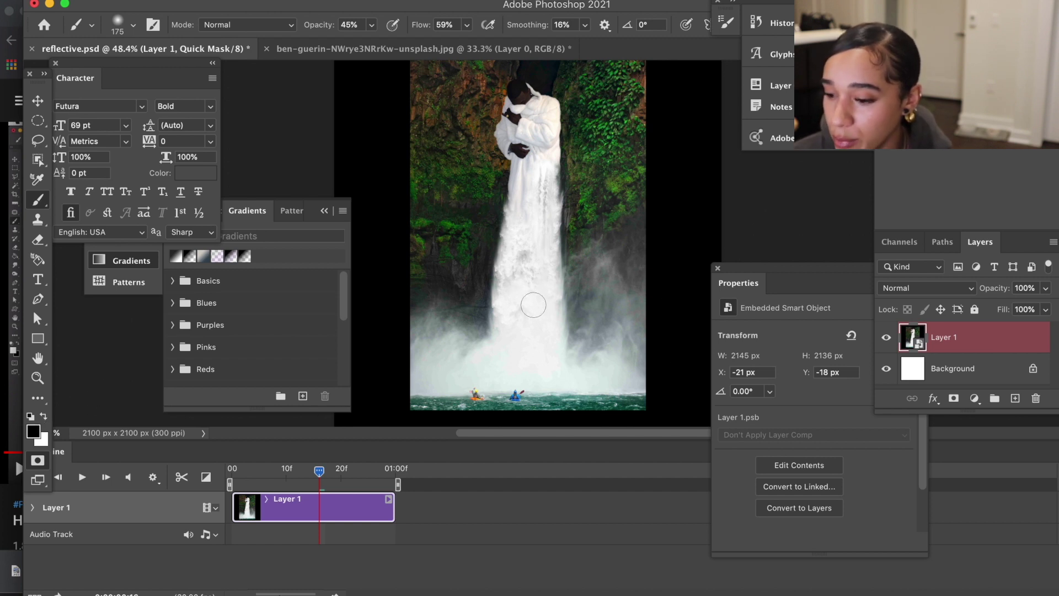
pyautogui.press(']')
pyautogui.press(']')
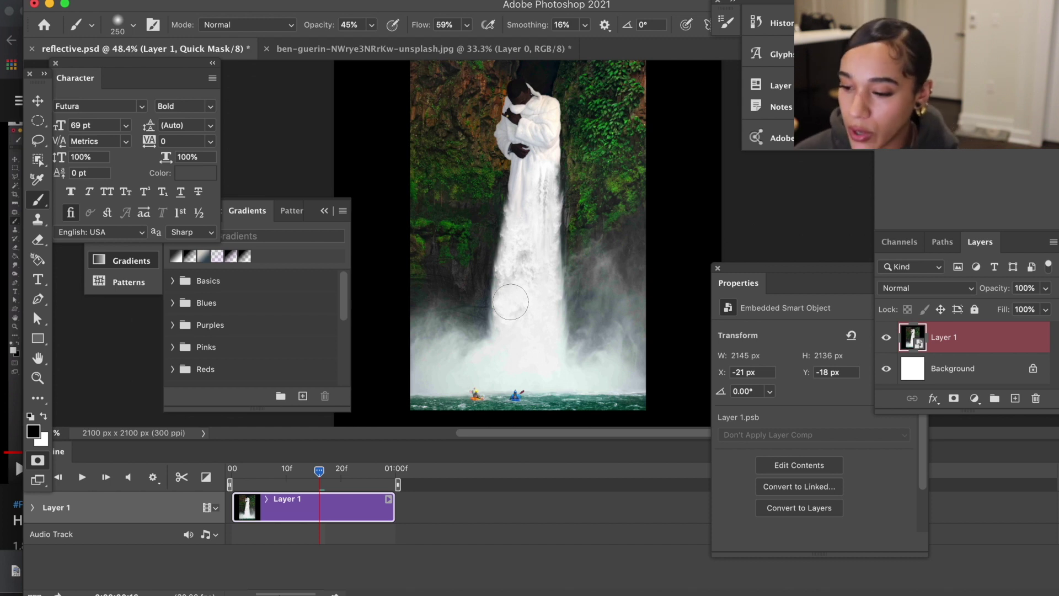
pyautogui.moveTo(513, 303)
pyautogui.mouseDown()
pyautogui.moveTo(512, 348)
pyautogui.moveTo(516, 304)
pyautogui.moveTo(526, 313)
pyautogui.moveTo(534, 281)
pyautogui.moveTo(539, 306)
pyautogui.moveTo(532, 244)
pyautogui.moveTo(518, 300)
pyautogui.moveTo(534, 216)
pyautogui.moveTo(540, 308)
pyautogui.mouseUp()
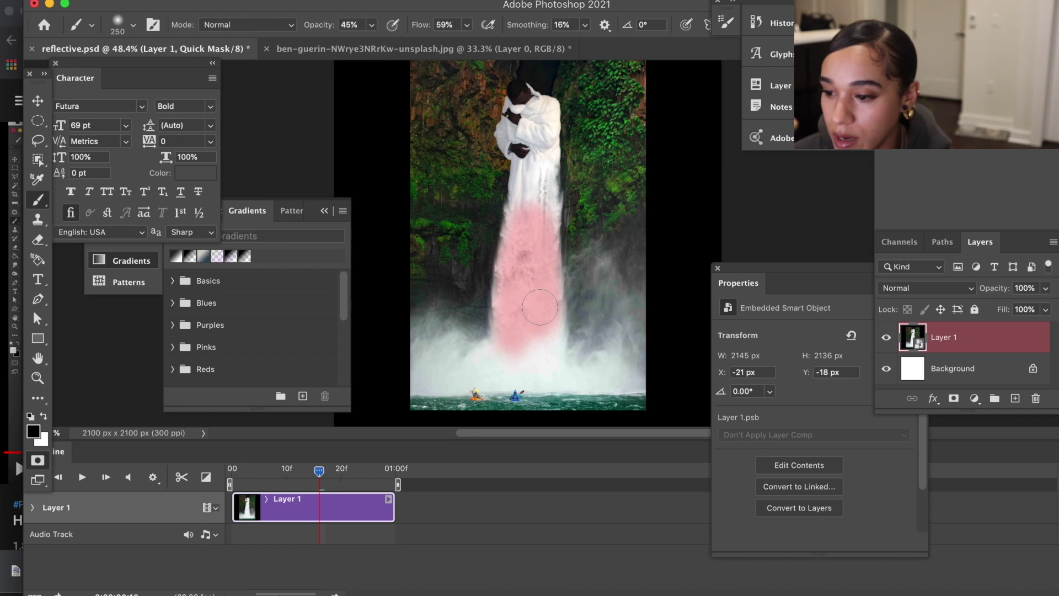
pyautogui.click(467, 27)
# Step: Set the brush opacity to 80% and flow to about 86%
pyautogui.moveTo(470, 47); pyautogui.dragTo(510, 49)
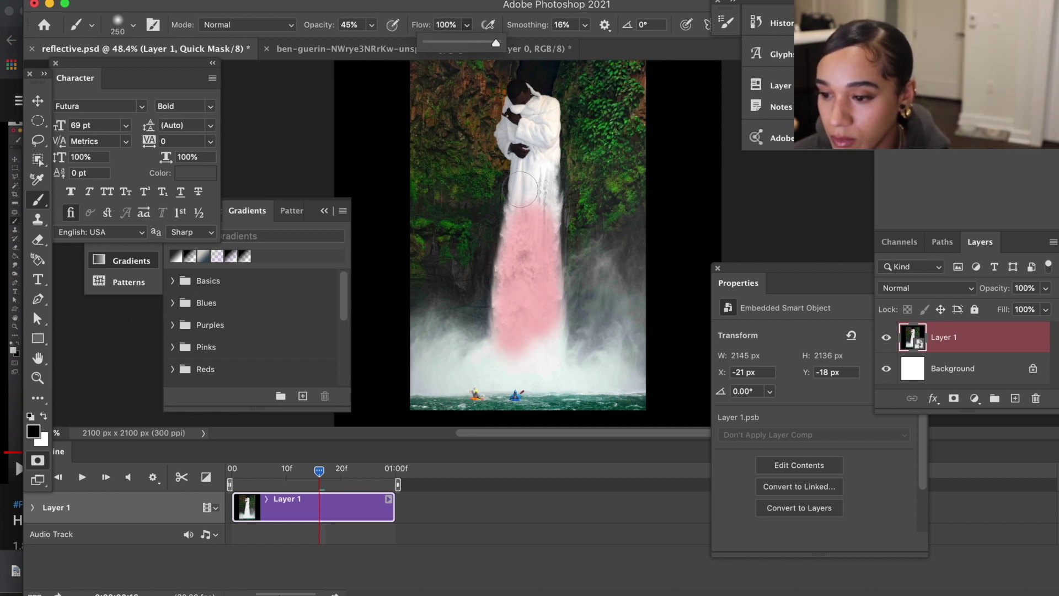
pyautogui.click(371, 25)
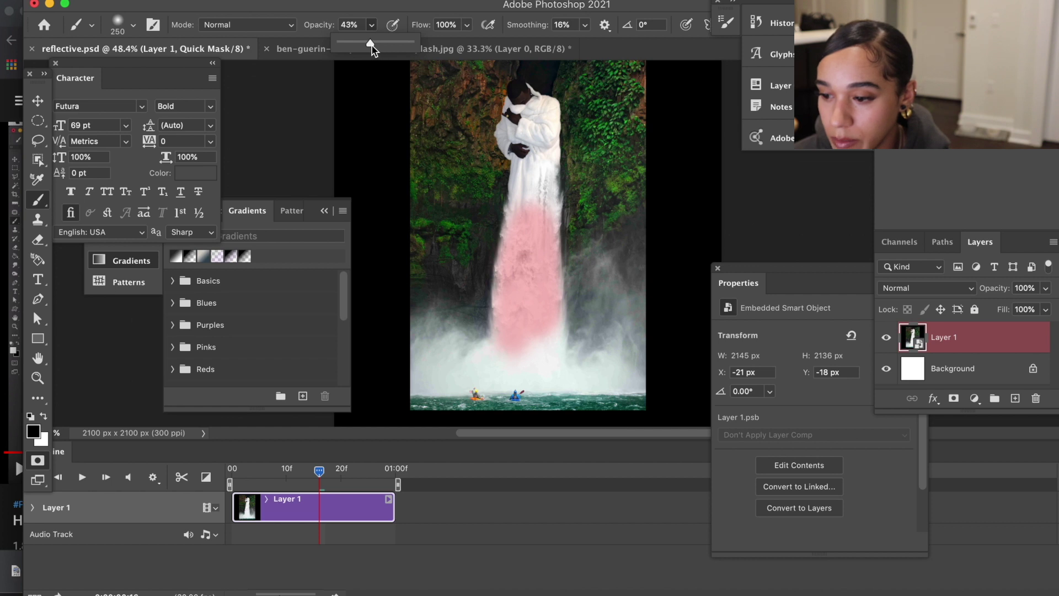
pyautogui.moveTo(371, 44); pyautogui.dragTo(430, 52)
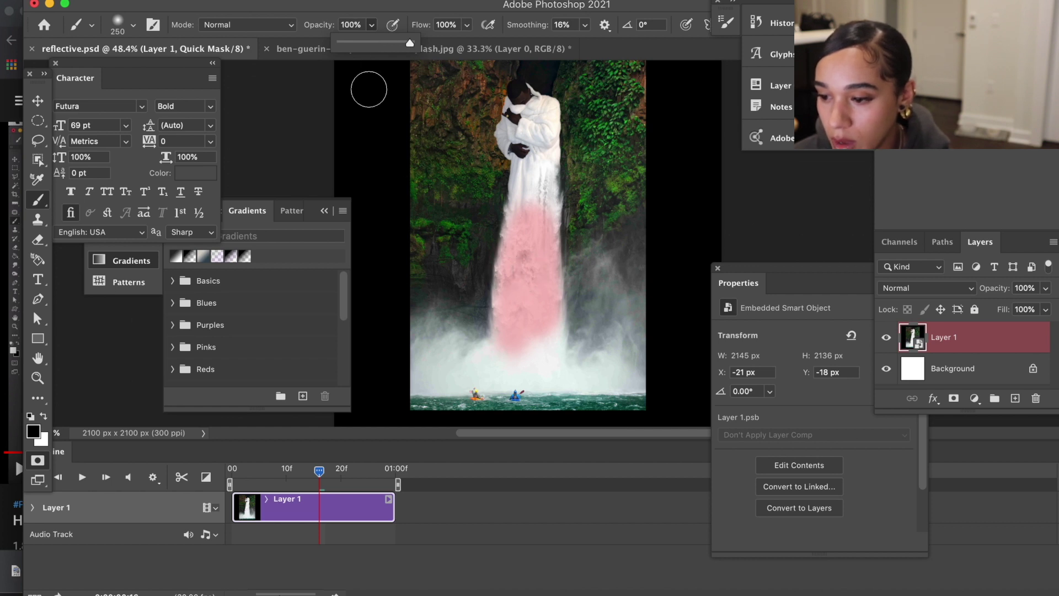
pyautogui.moveTo(409, 44); pyautogui.dragTo(398, 44)
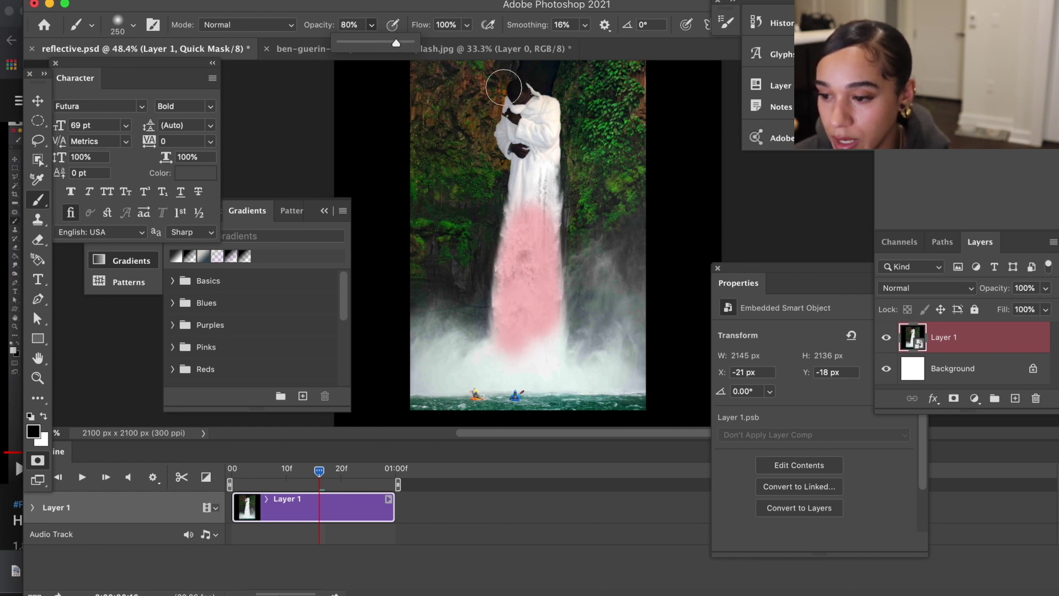
pyautogui.click(467, 25)
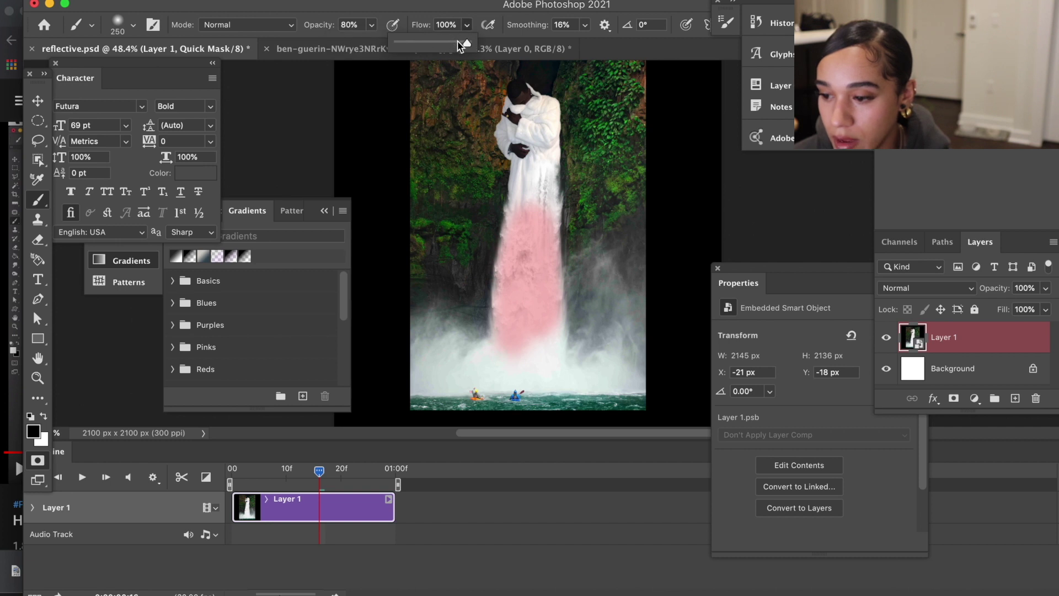
pyautogui.moveTo(461, 46); pyautogui.dragTo(459, 46)
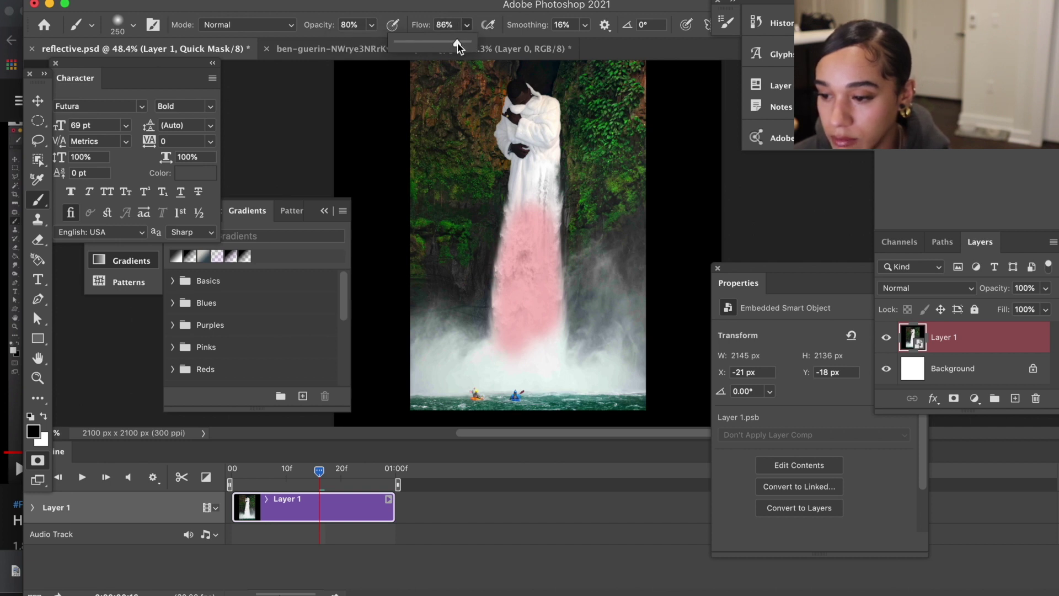
# Step: Paint the quick mask over the whole waterfall down to its base and turn it into a selection
pyautogui.moveTo(538, 209)
pyautogui.mouseDown()
pyautogui.moveTo(543, 321)
pyautogui.moveTo(528, 267)
pyautogui.moveTo(519, 298)
pyautogui.moveTo(520, 265)
pyautogui.moveTo(518, 325)
pyautogui.moveTo(517, 303)
pyautogui.moveTo(530, 353)
pyautogui.moveTo(536, 314)
pyautogui.moveTo(549, 357)
pyautogui.moveTo(542, 276)
pyautogui.mouseUp()
pyautogui.moveTo(536, 218)
pyautogui.mouseDown()
pyautogui.moveTo(538, 256)
pyautogui.moveTo(541, 183)
pyautogui.moveTo(530, 214)
pyautogui.mouseUp()
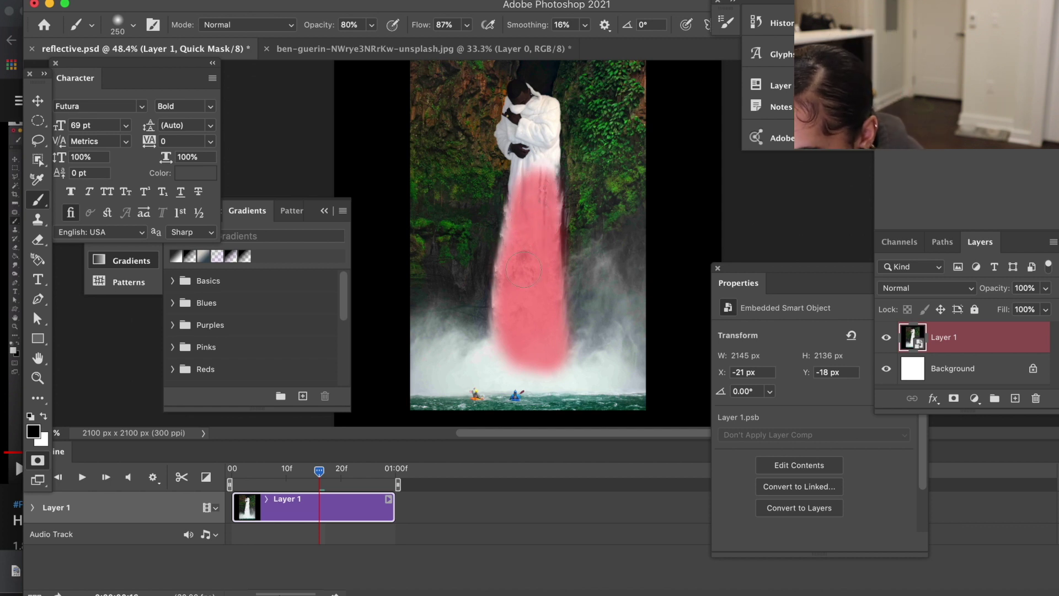
pyautogui.moveTo(521, 326)
pyautogui.mouseDown()
pyautogui.moveTo(513, 373)
pyautogui.moveTo(555, 369)
pyautogui.mouseUp()
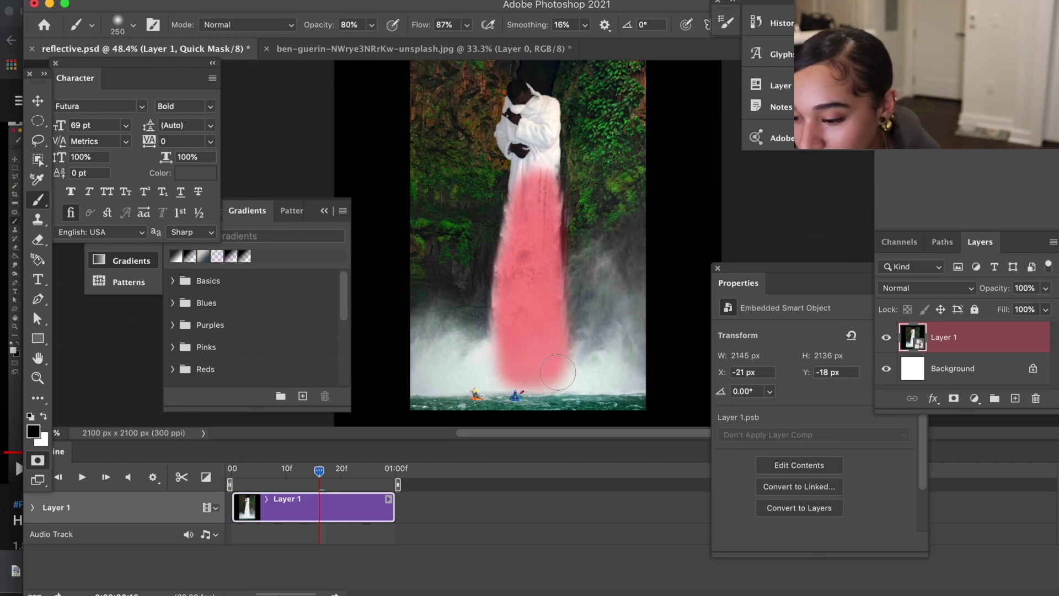
pyautogui.moveTo(558, 372)
pyautogui.mouseDown()
pyautogui.moveTo(510, 366)
pyautogui.moveTo(518, 301)
pyautogui.mouseUp()
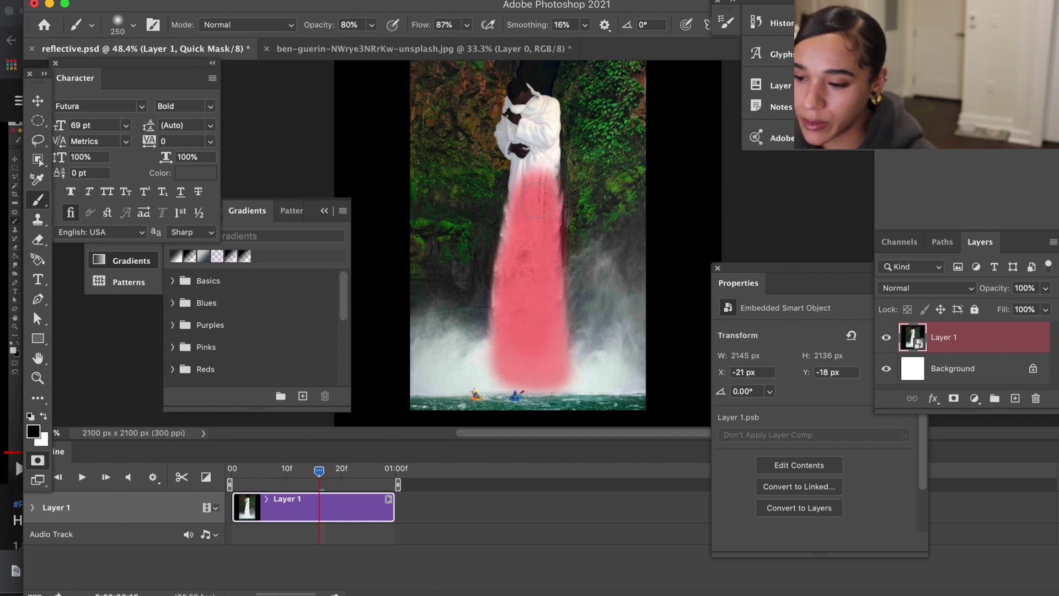
pyautogui.moveTo(546, 344); pyautogui.dragTo(502, 373)
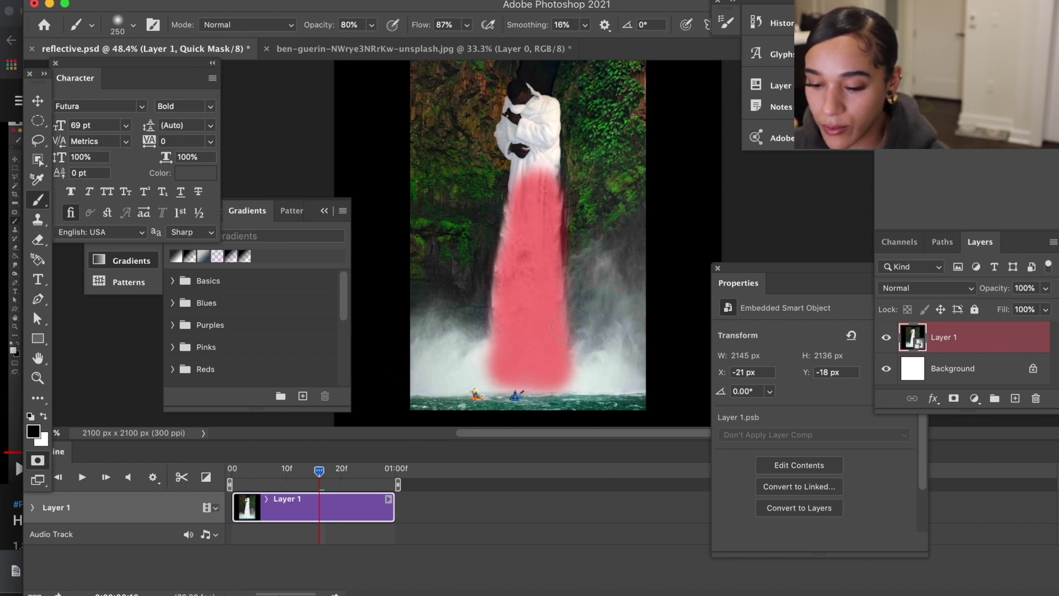
pyautogui.click(40, 464)
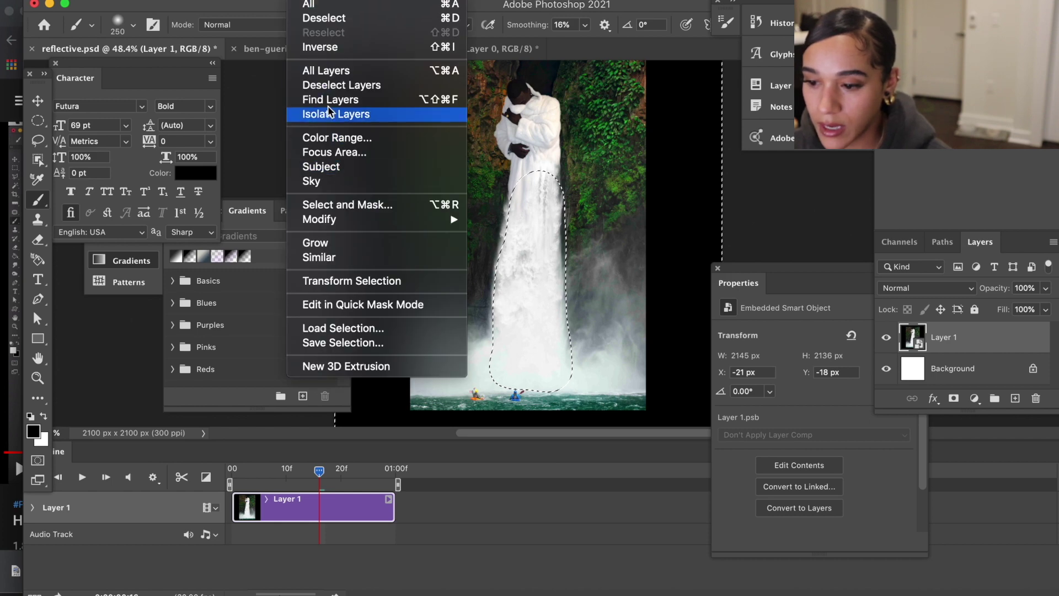
# Step: Invert the selection onto Layer 2 and trim its clip to run from 00 to 01:00
pyautogui.click(318, 49)
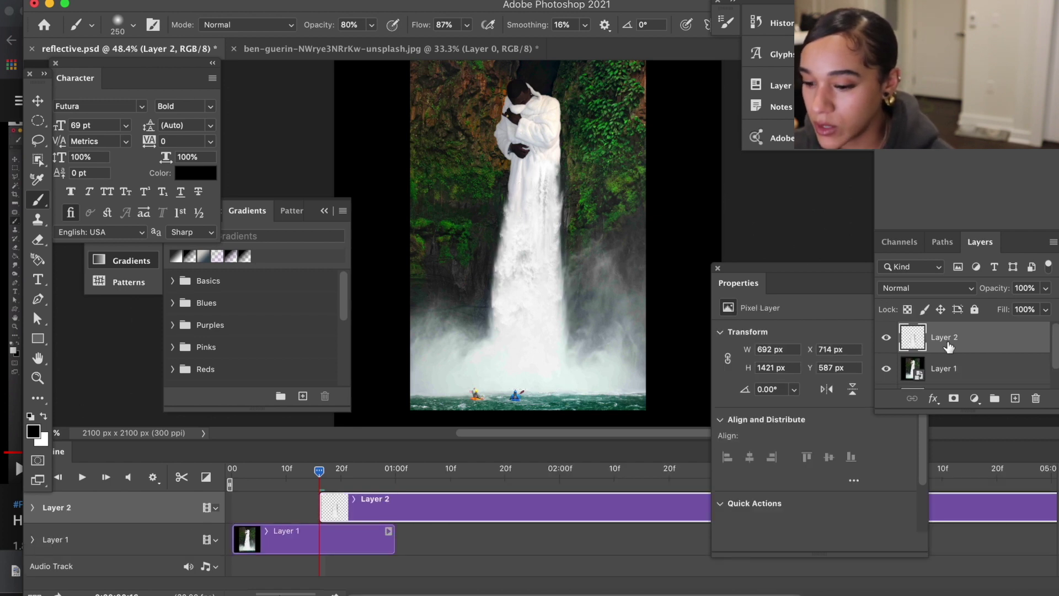
pyautogui.moveTo(457, 503); pyautogui.dragTo(367, 507)
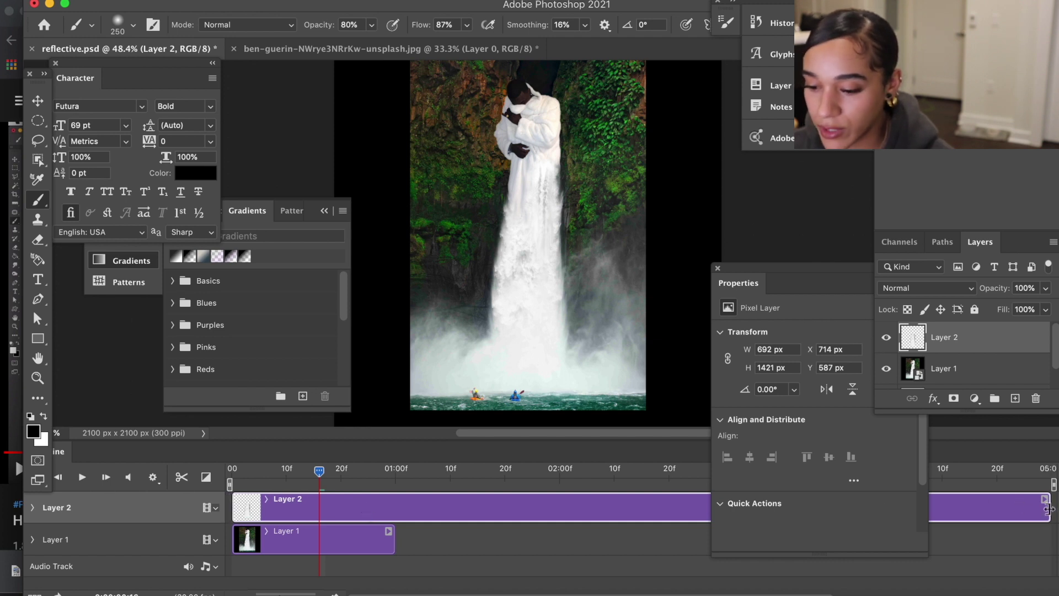
pyautogui.moveTo(1048, 509); pyautogui.dragTo(395, 508)
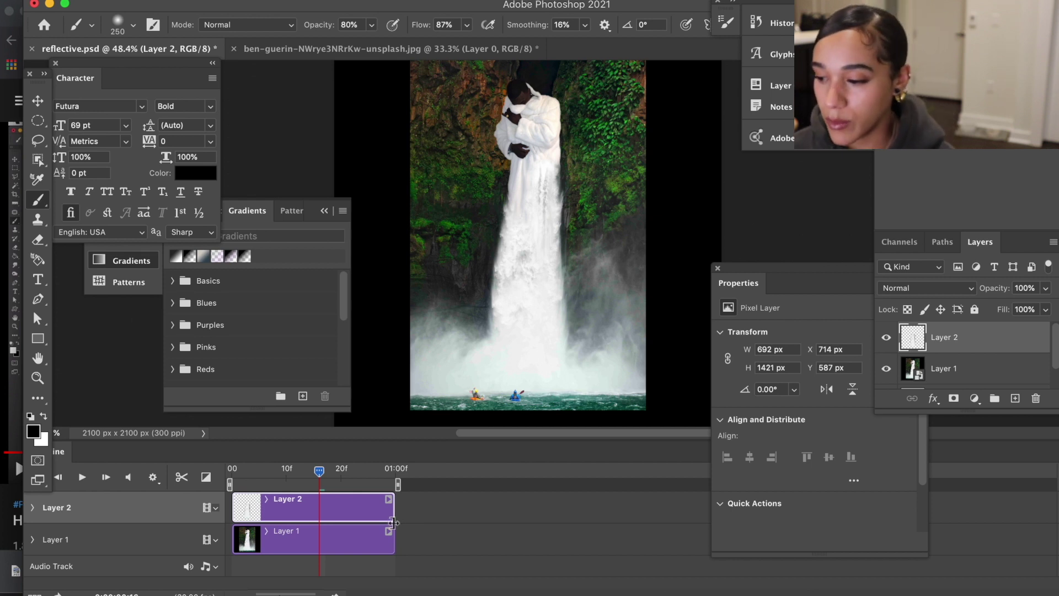
pyautogui.rightClick(991, 348)
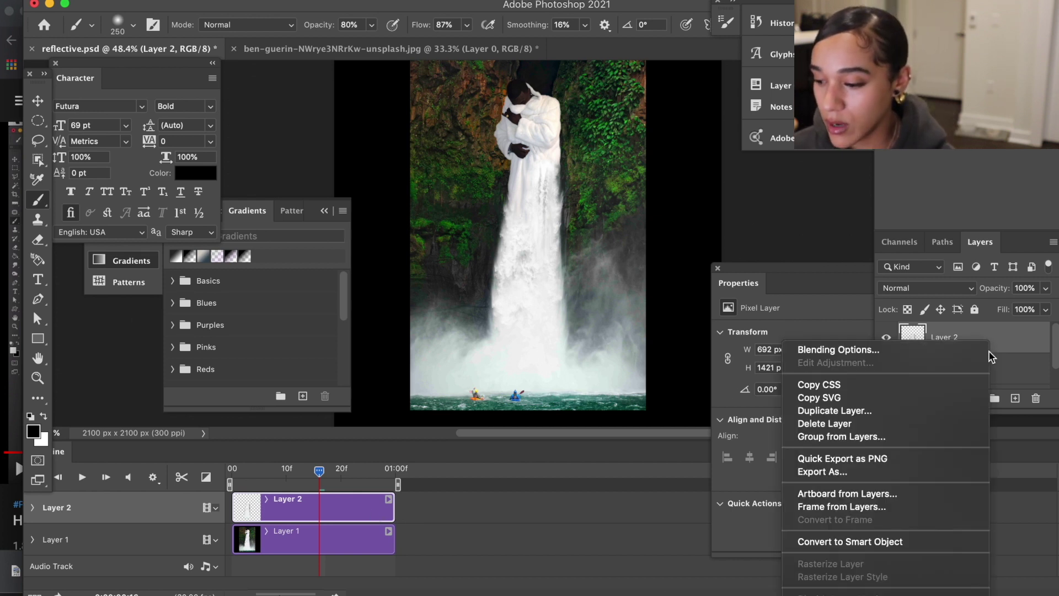
# Step: Convert Layer 2 to a smart object and set its starting Transform keyframe at frame 00
pyautogui.click(881, 541)
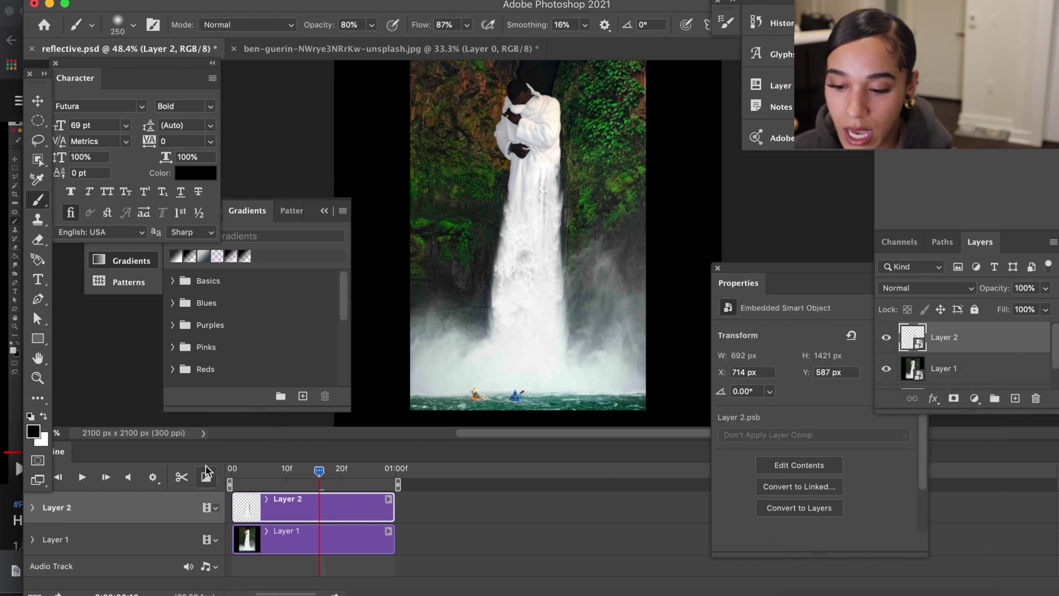
pyautogui.click(33, 507)
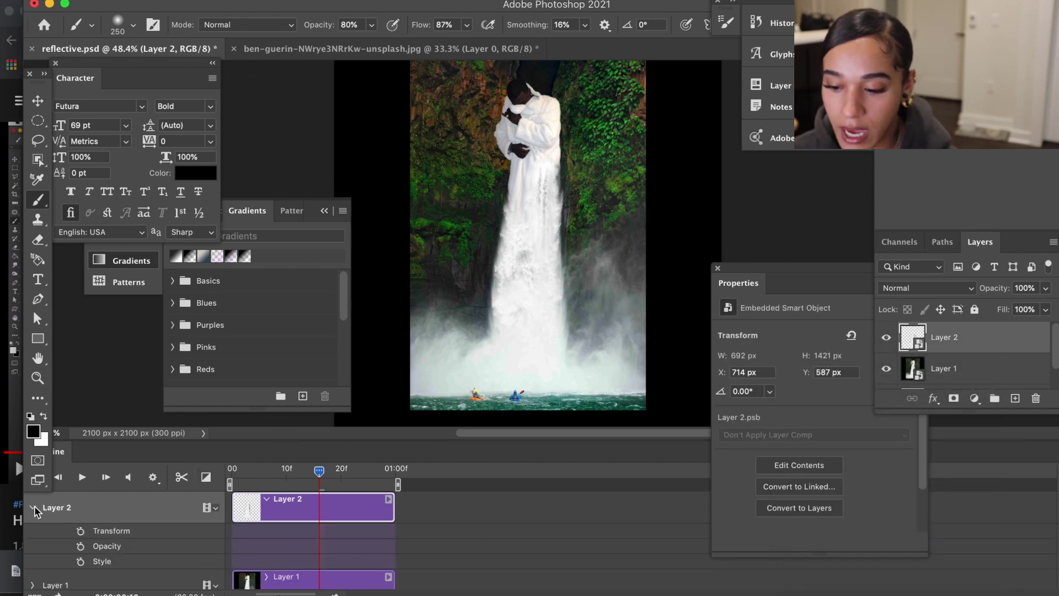
pyautogui.moveTo(322, 478); pyautogui.dragTo(226, 482)
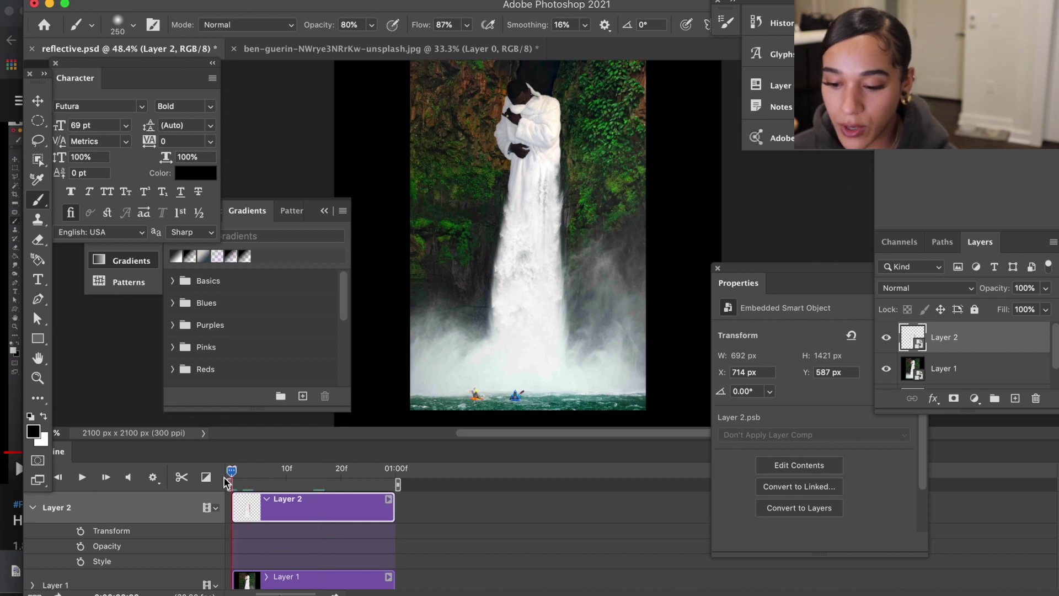
pyautogui.click(81, 530)
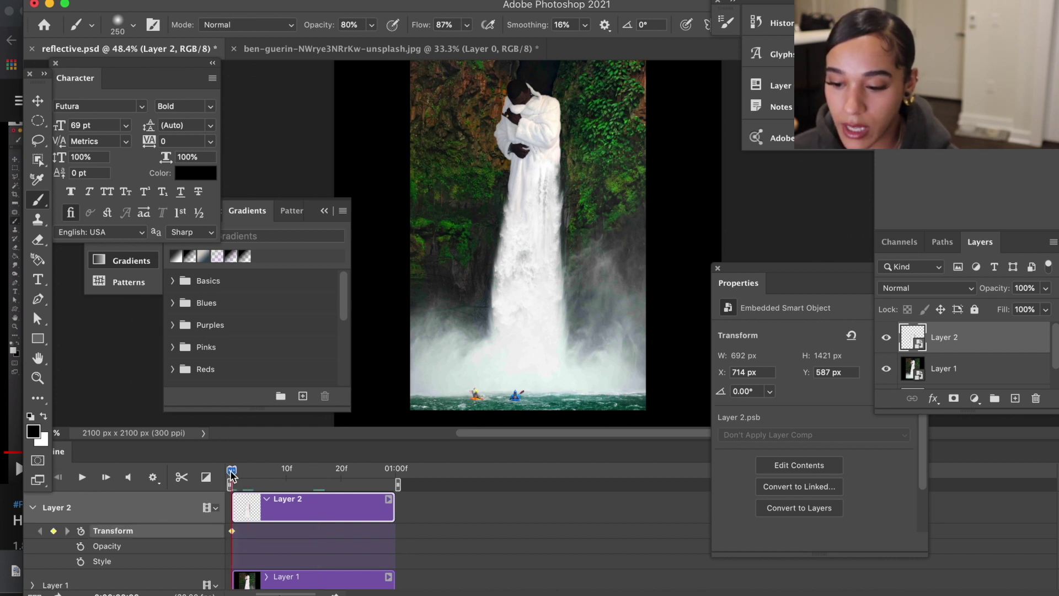
pyautogui.moveTo(231, 476); pyautogui.dragTo(399, 490)
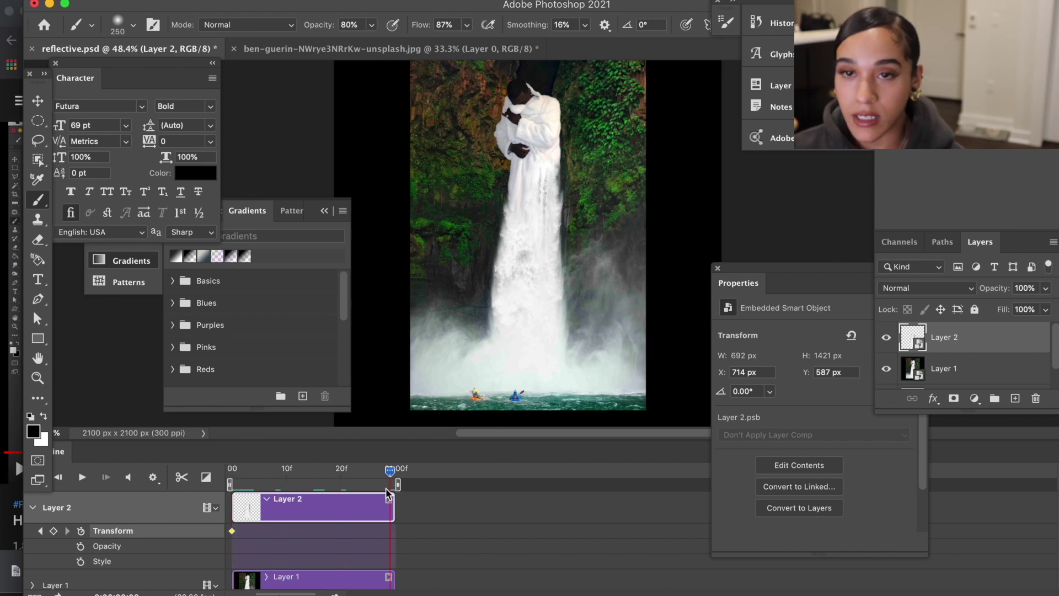
# Step: At 01:00f, stretch Layer 2 from 1421 px to 2208 px tall as the end keyframe
pyautogui.press('super+t')
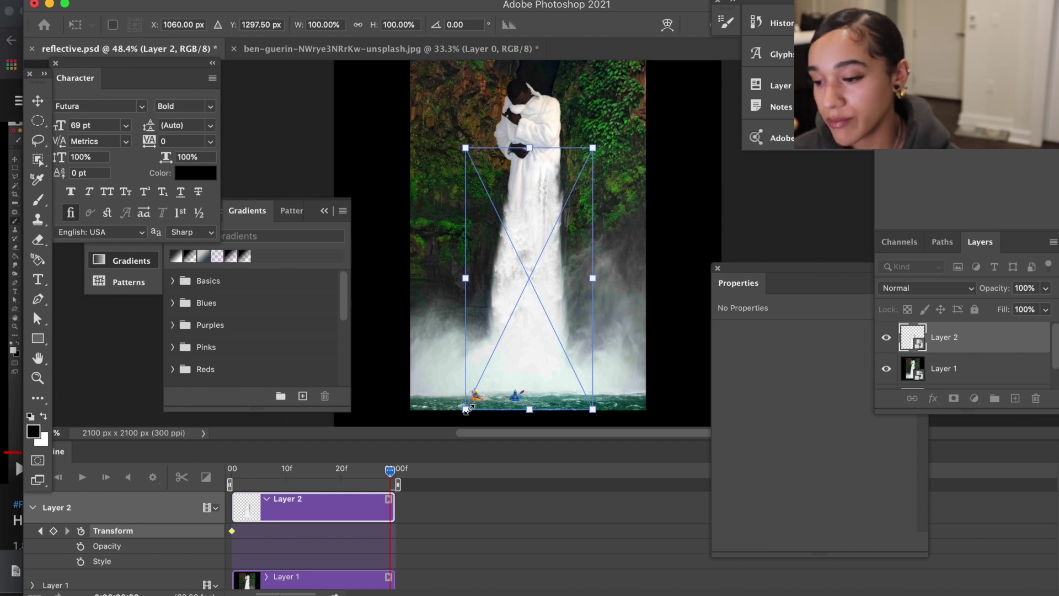
pyautogui.moveTo(466, 410)
pyautogui.mouseDown()
pyautogui.moveTo(470, 458)
pyautogui.moveTo(467, 395)
pyautogui.mouseUp()
pyautogui.scroll(5, 509, 296)
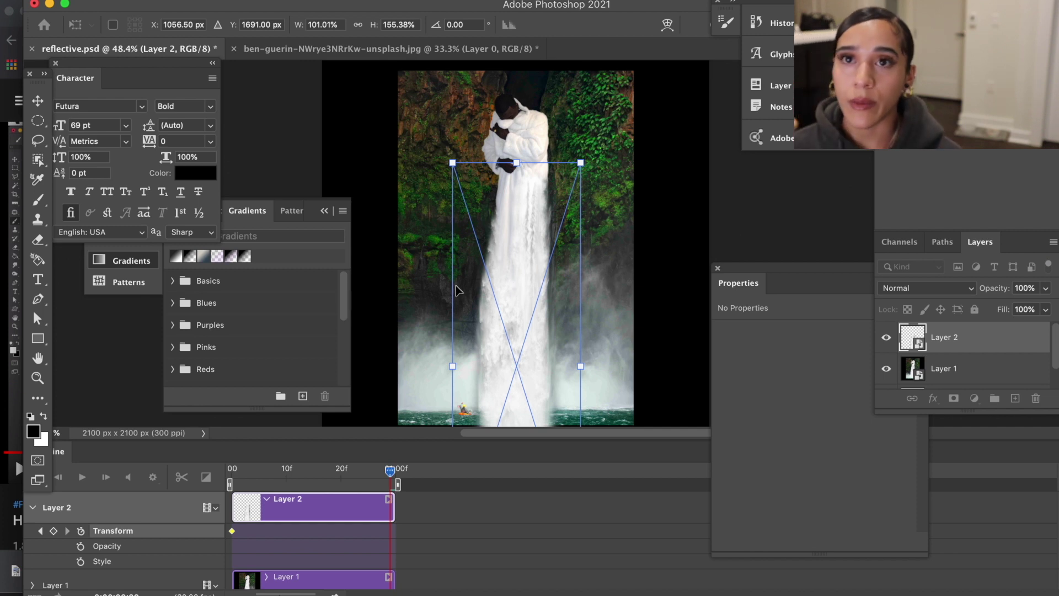
pyautogui.press('Return')
pyautogui.press('b')
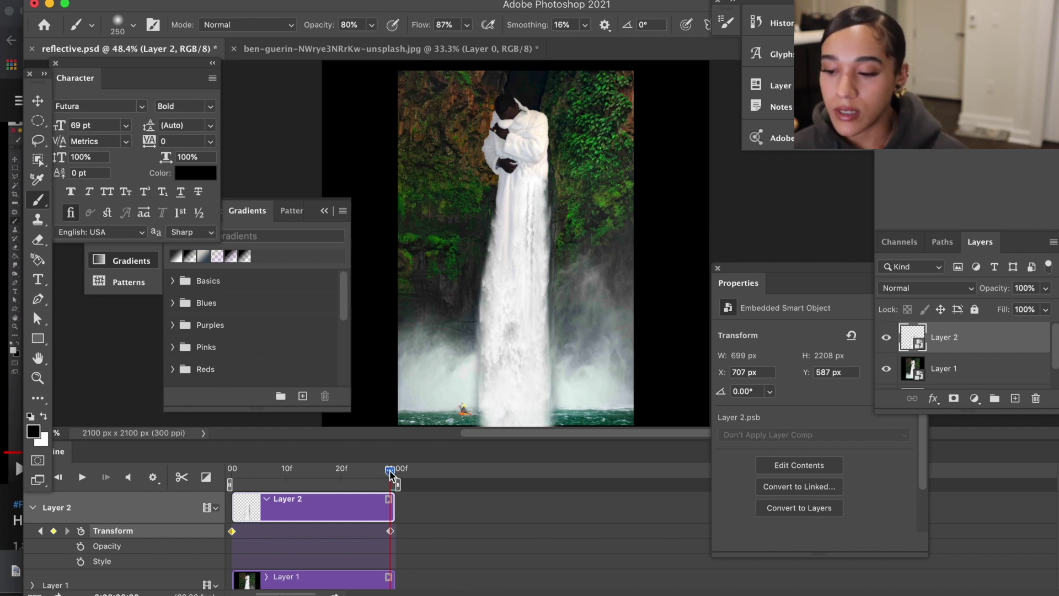
pyautogui.moveTo(390, 470); pyautogui.dragTo(436, 505)
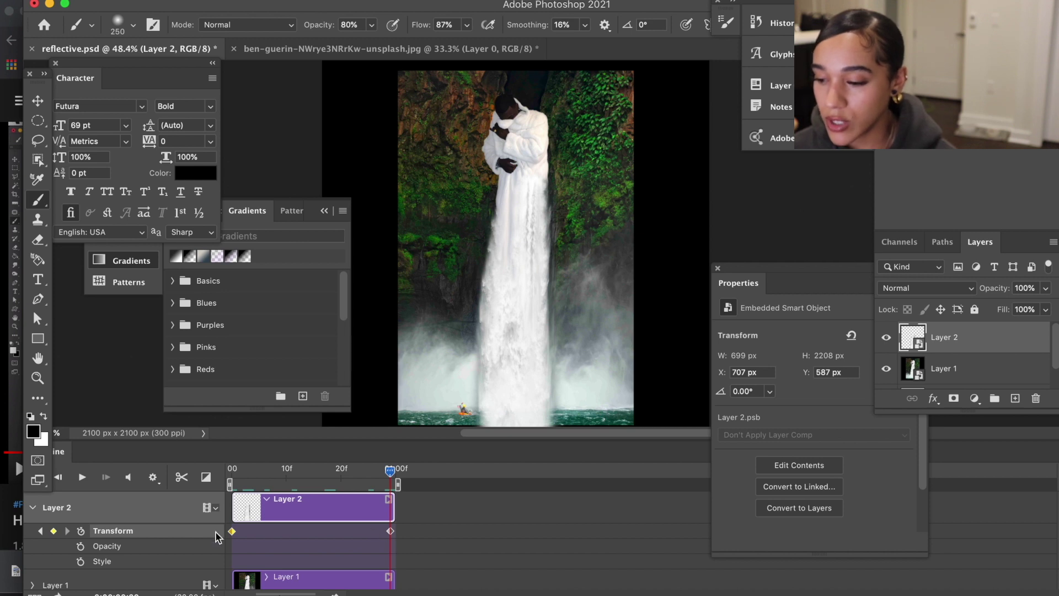
# Step: On Layer 1, quick-mask the misty spray at the waterfall's base into a selection
pyautogui.click(1009, 370)
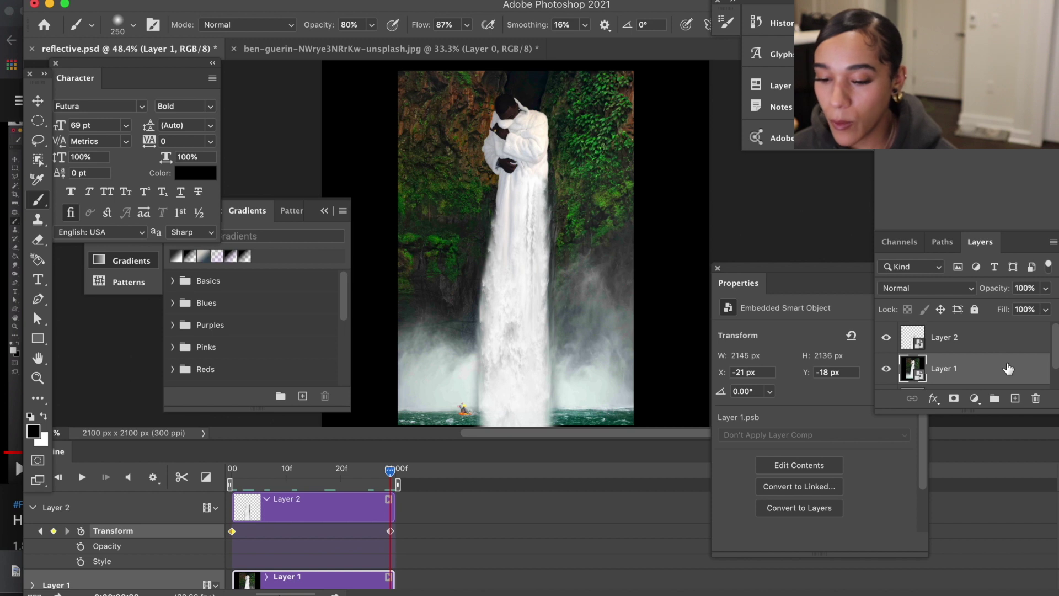
pyautogui.click(37, 460)
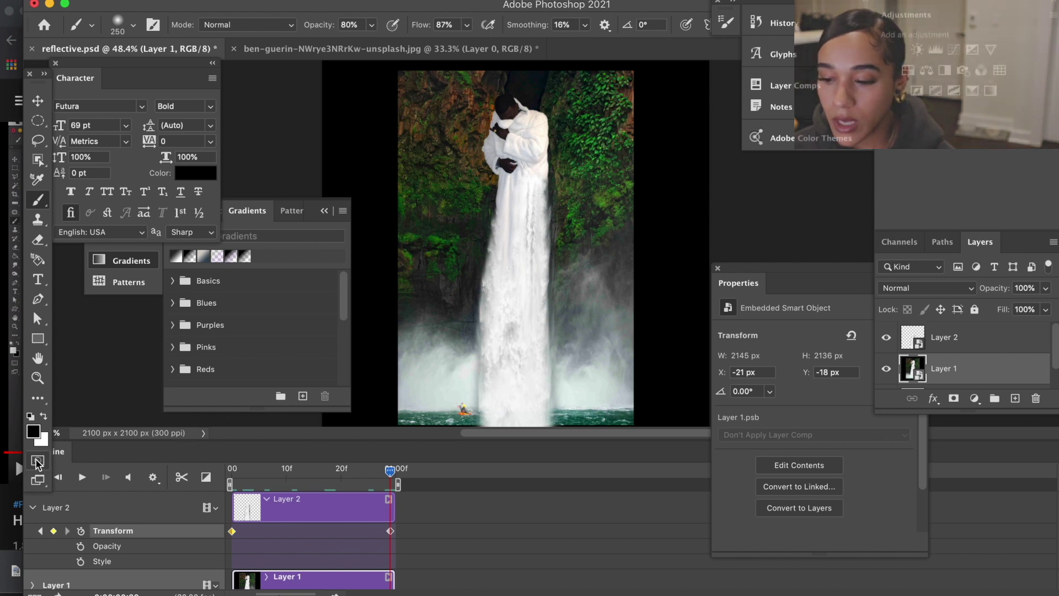
pyautogui.moveTo(422, 361)
pyautogui.mouseDown()
pyautogui.moveTo(415, 395)
pyautogui.moveTo(449, 375)
pyautogui.moveTo(421, 347)
pyautogui.moveTo(455, 385)
pyautogui.moveTo(586, 365)
pyautogui.moveTo(615, 387)
pyautogui.moveTo(618, 339)
pyautogui.moveTo(595, 332)
pyautogui.moveTo(589, 290)
pyautogui.moveTo(591, 381)
pyautogui.mouseUp()
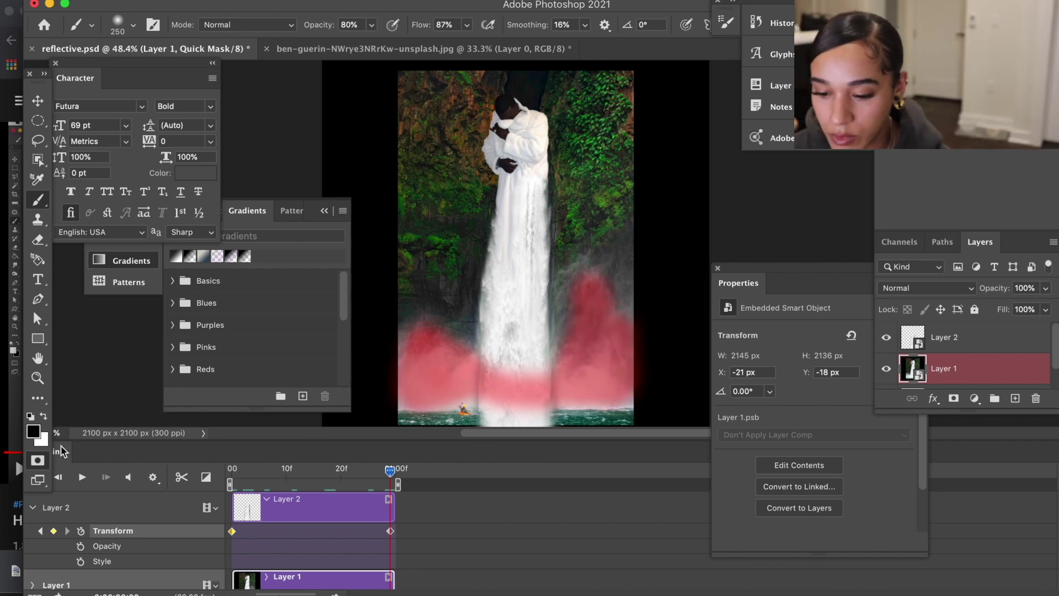
pyautogui.click(37, 461)
pyautogui.click(227, 1)
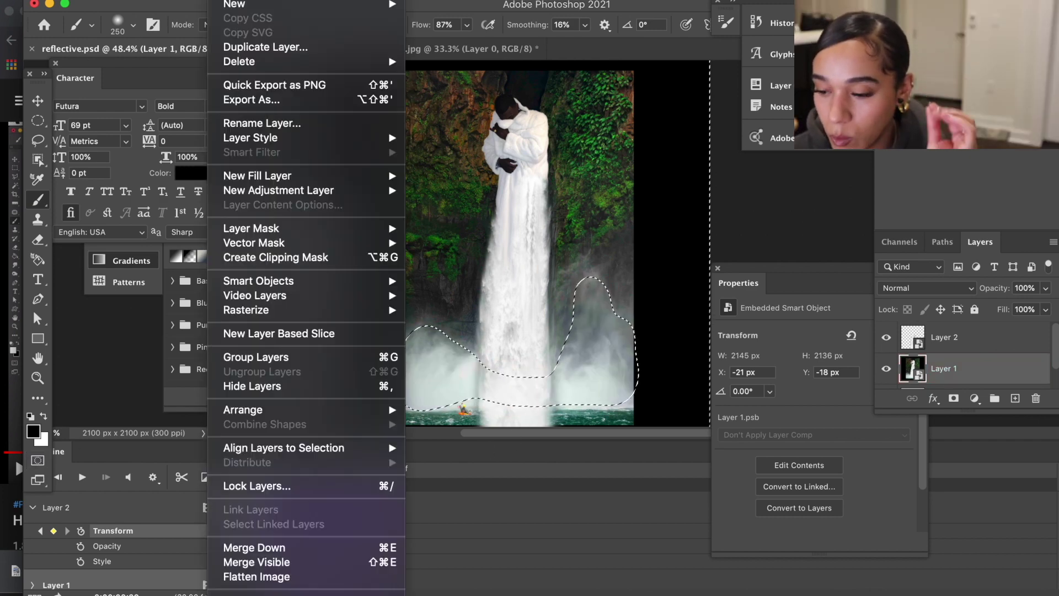
pyautogui.moveTo(179, 1)
pyautogui.moveTo(227, 2)
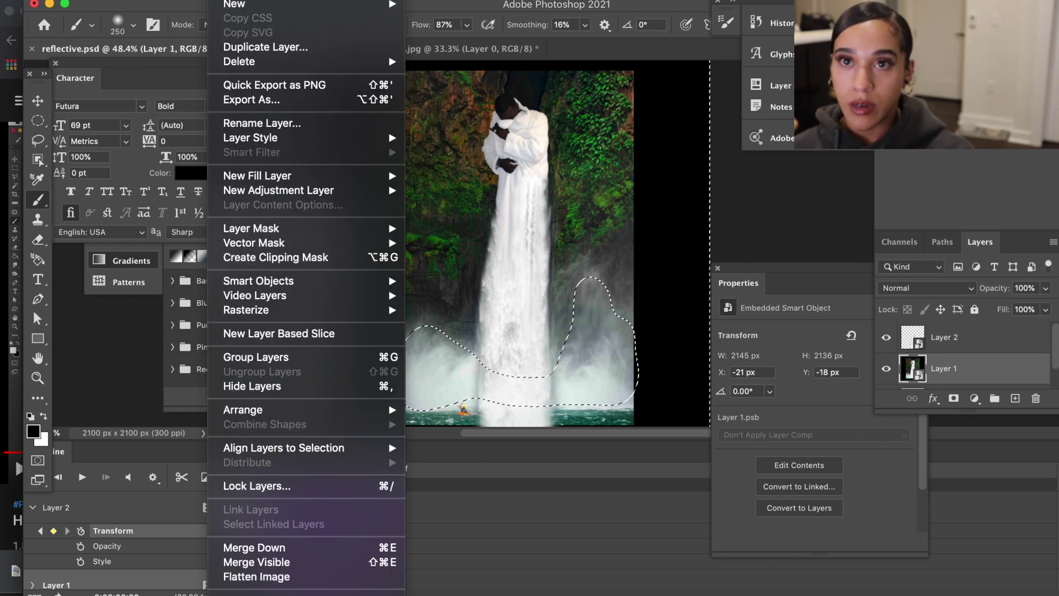
# Step: Copy the mist to Layer 3 and enlarge it to 1823 × 1200 px at the 01:00f keyframe
pyautogui.press('super+j')
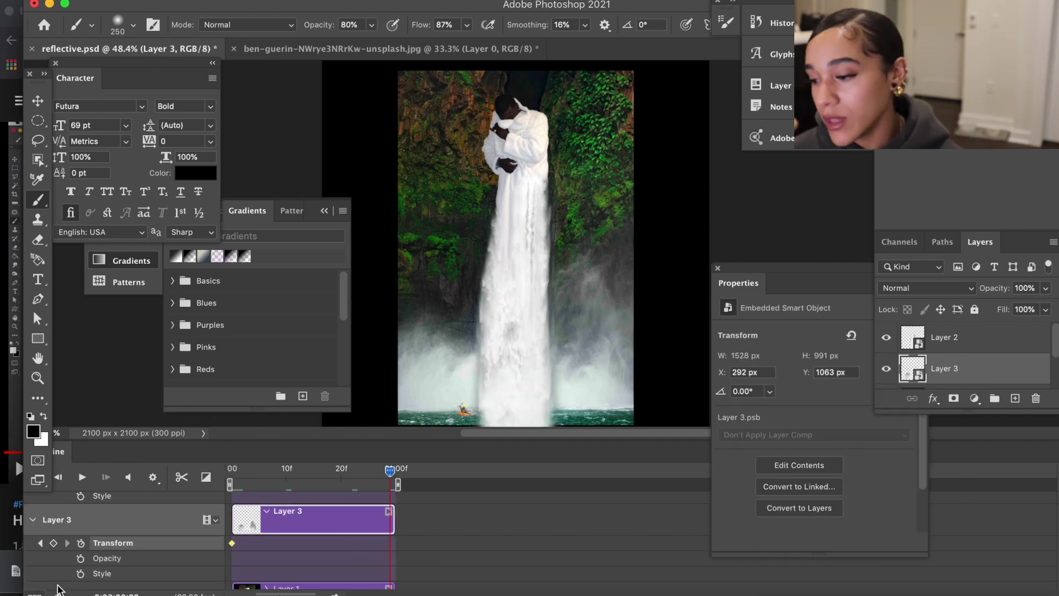
pyautogui.press('super+t')
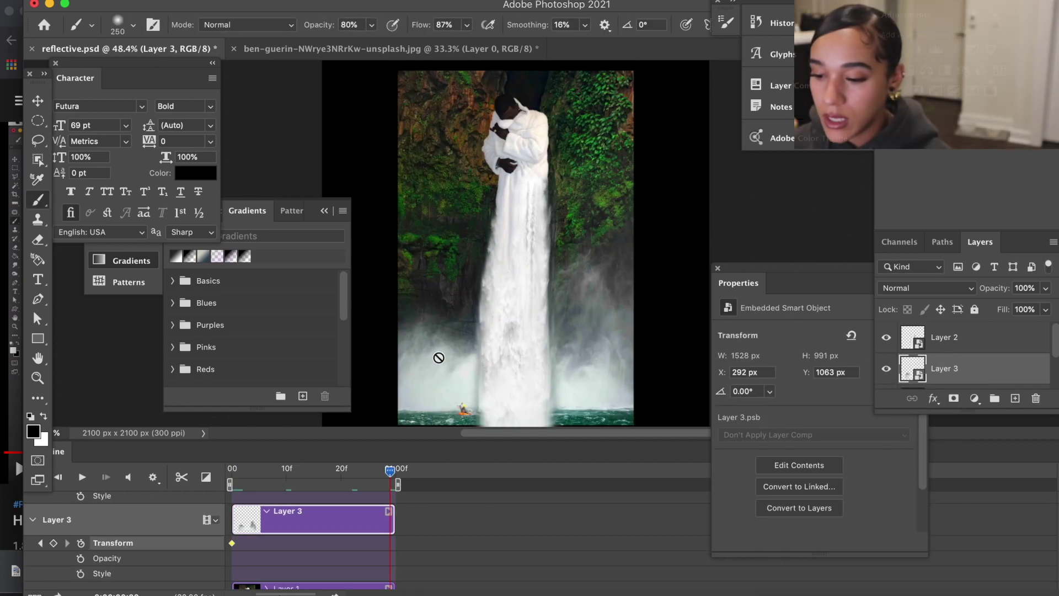
pyautogui.press('super+t')
pyautogui.scroll(-3, 485, 321)
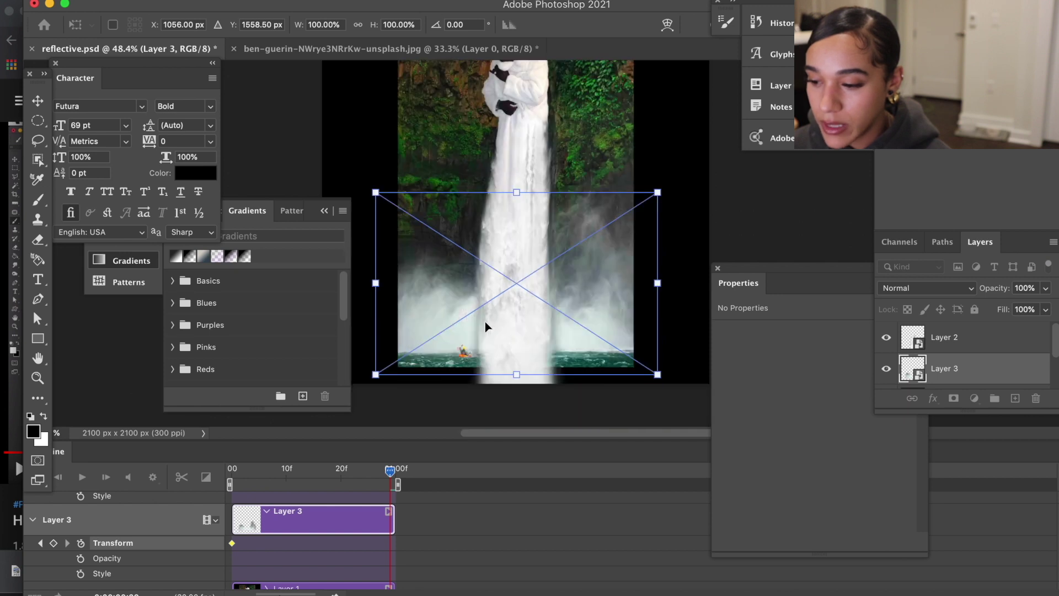
pyautogui.moveTo(658, 192); pyautogui.dragTo(673, 158)
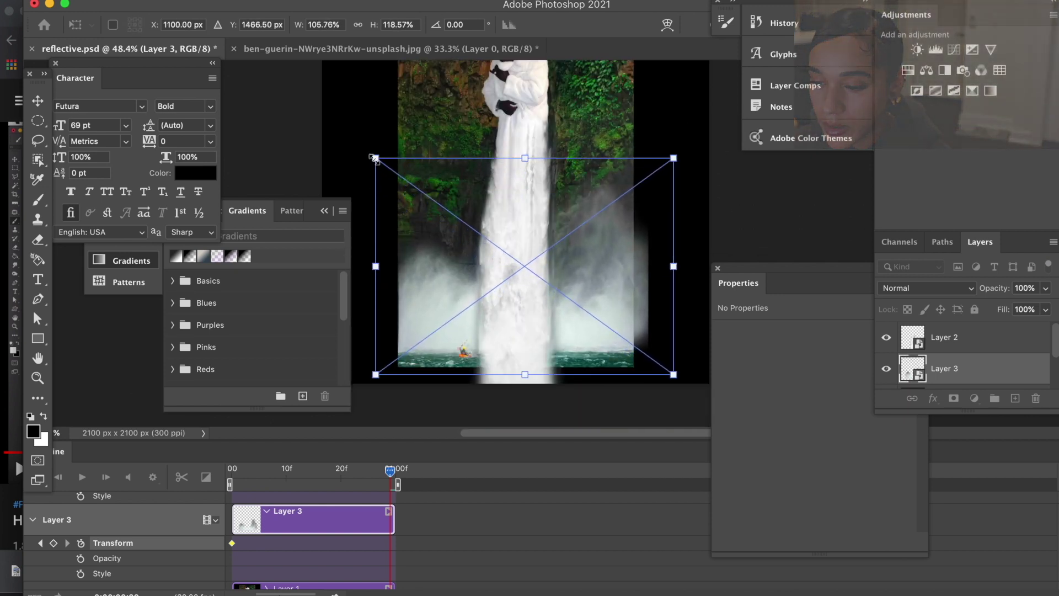
pyautogui.press('Return')
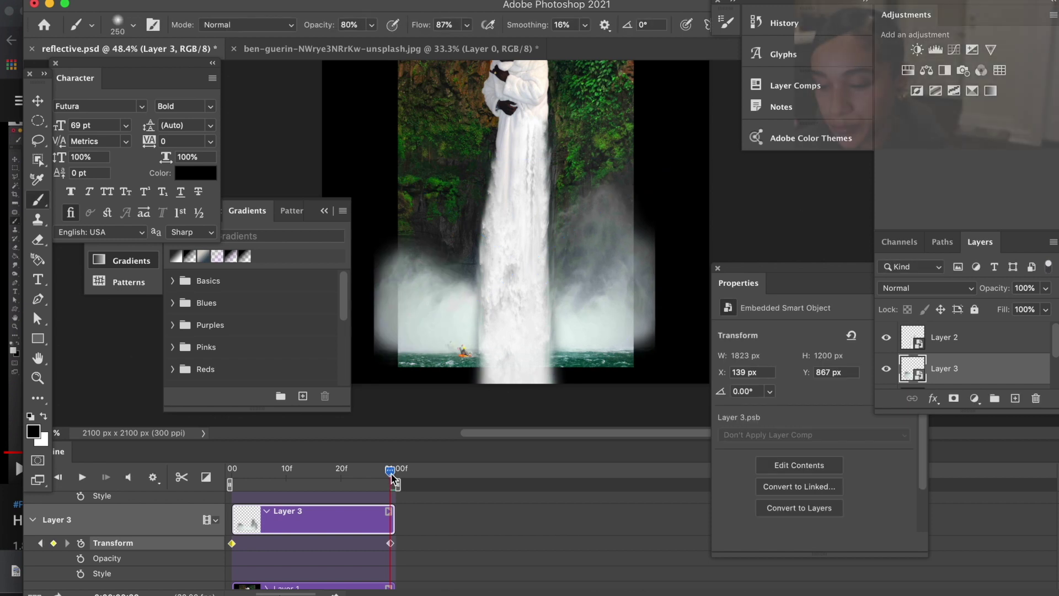
pyautogui.click(233, 483)
pyautogui.scroll(3, 326, 569)
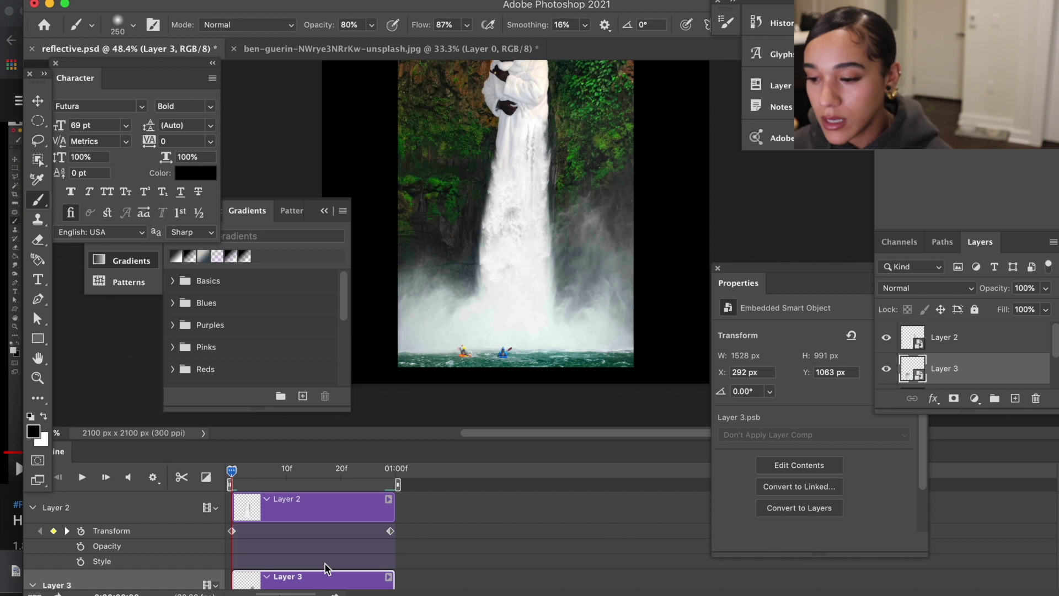
# Step: Play back the current animation to review it
pyautogui.click(206, 476)
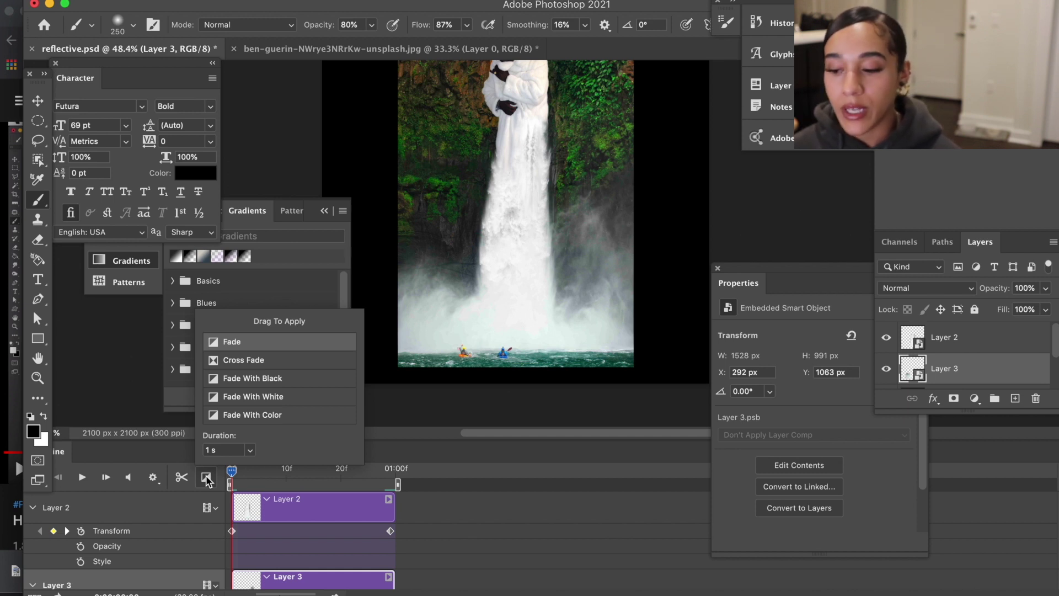
pyautogui.click(207, 478)
pyautogui.press('space')
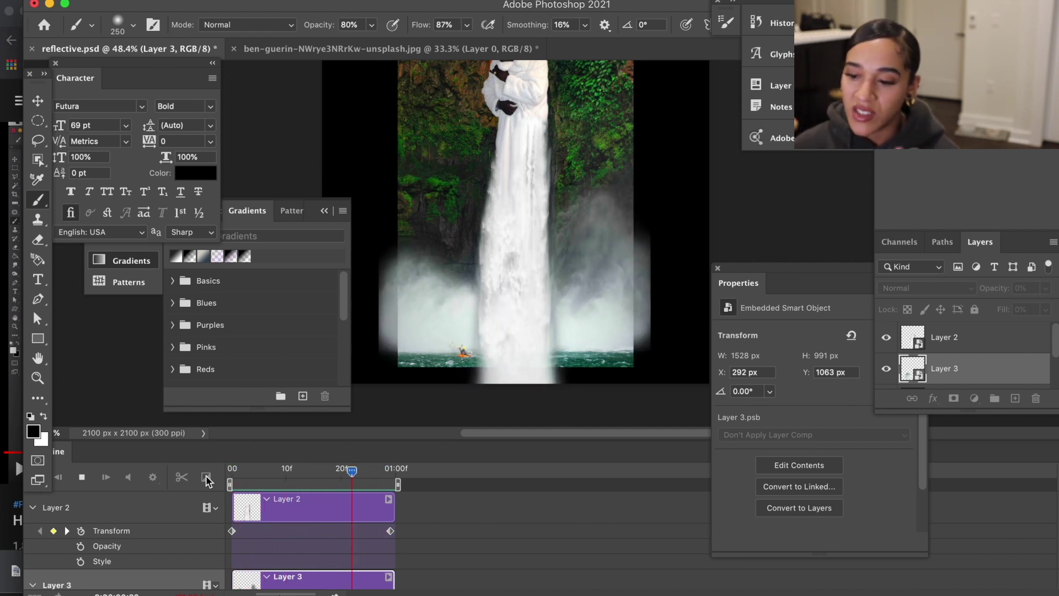
pyautogui.press('space')
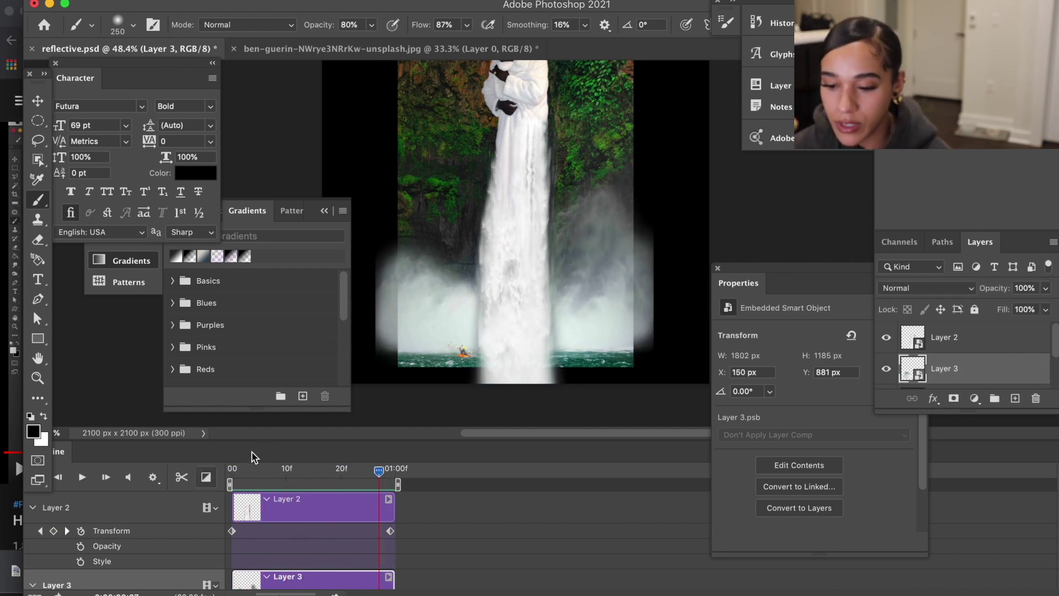
# Step: Apply Fade transitions to the Layer 2 and Layer 3 clips
pyautogui.click(205, 477)
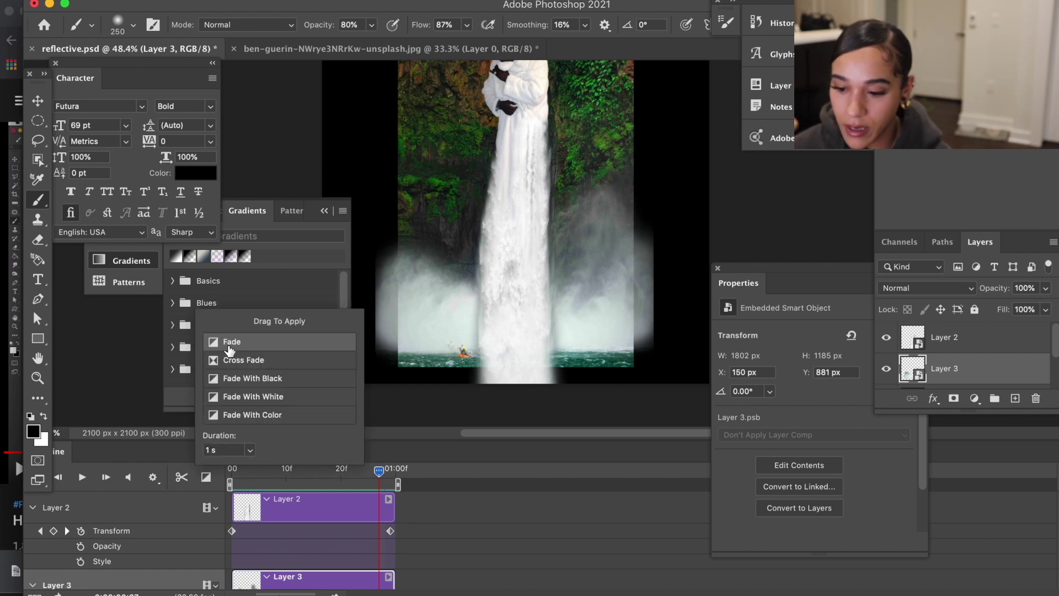
pyautogui.moveTo(229, 351); pyautogui.dragTo(249, 485)
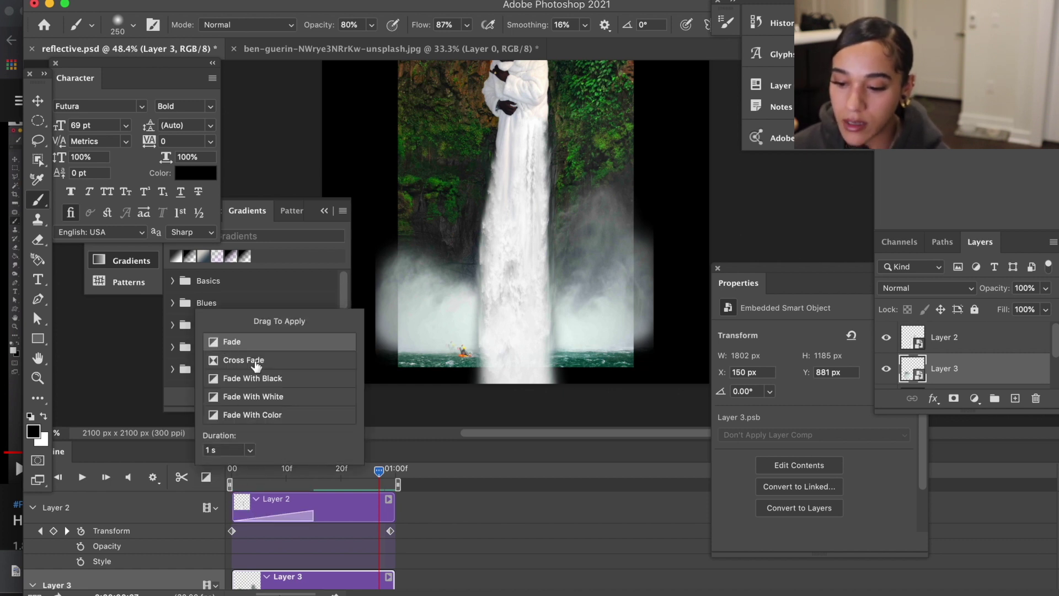
pyautogui.moveTo(257, 352); pyautogui.dragTo(339, 499)
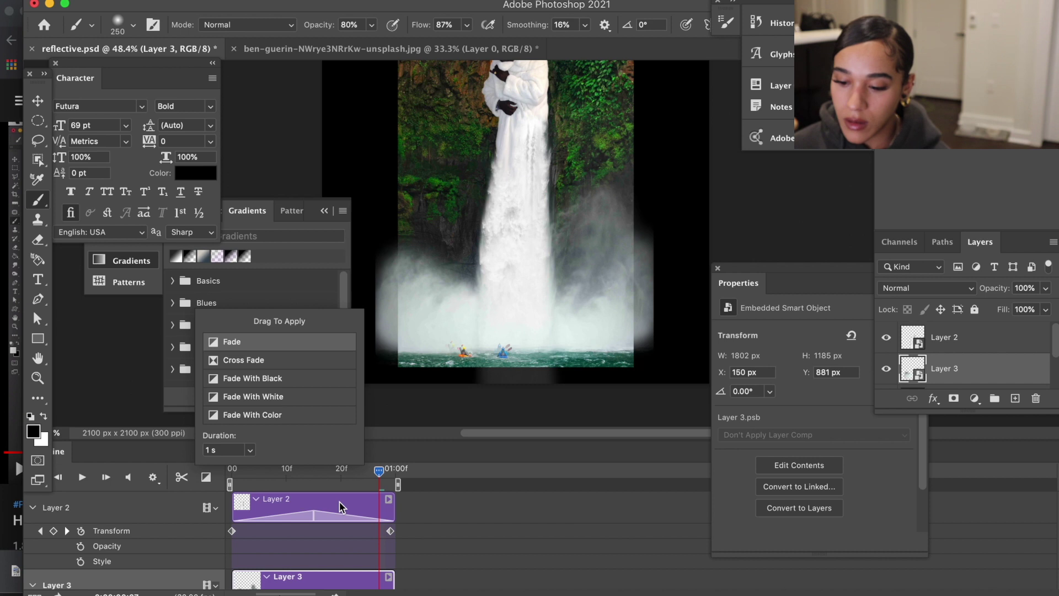
pyautogui.scroll(-2, 339, 501)
pyautogui.moveTo(246, 350); pyautogui.dragTo(258, 546)
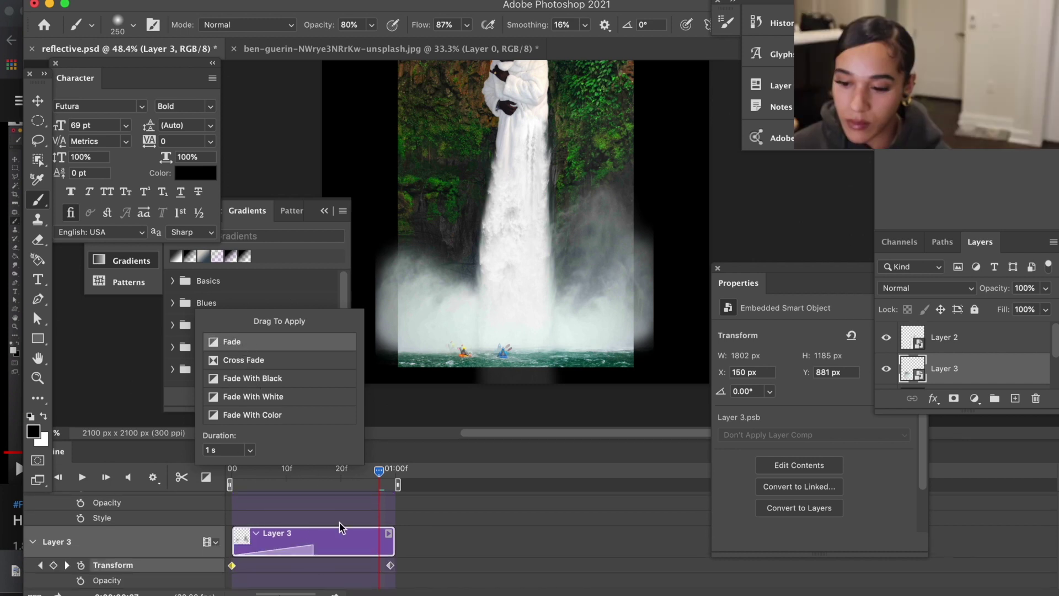
pyautogui.moveTo(350, 543); pyautogui.dragTo(349, 544)
# Step: Preview the fades, return to frame 00, and select Layer 1
pyautogui.press('space')
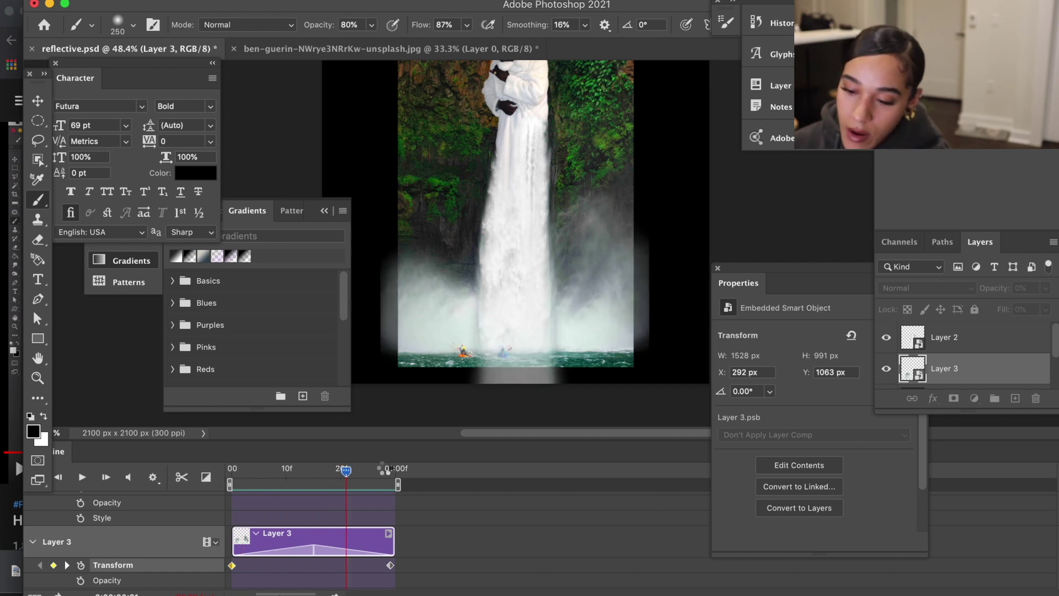
pyautogui.click(348, 470)
pyautogui.click(232, 470)
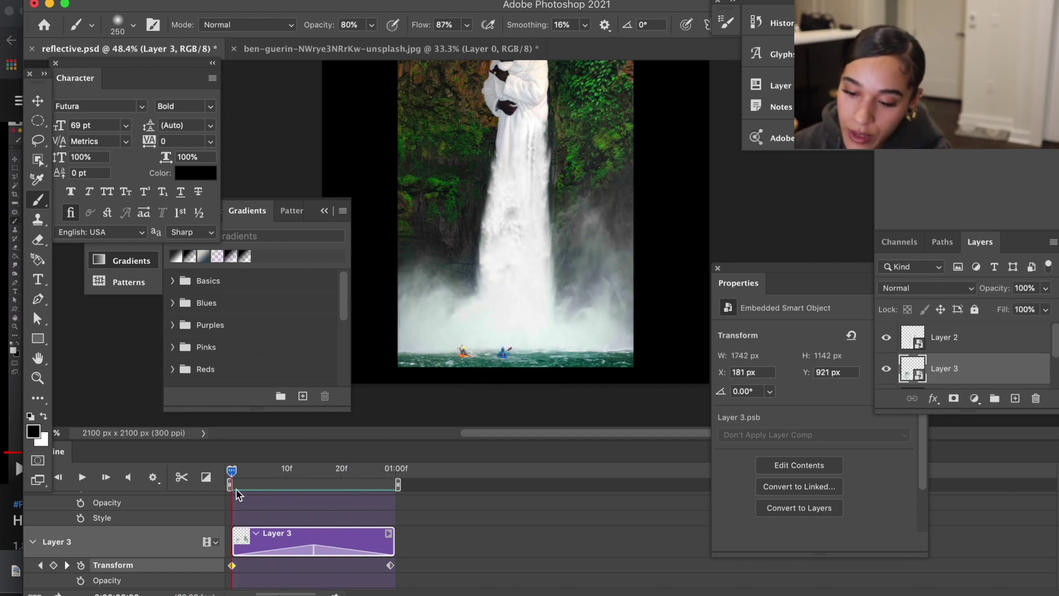
pyautogui.scroll(2, 270, 527)
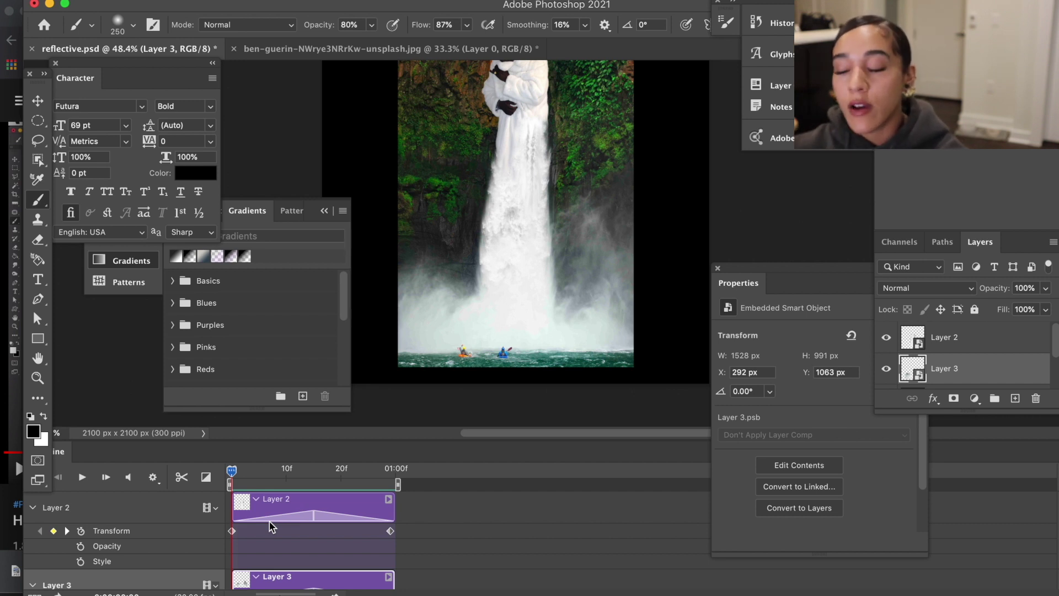
pyautogui.scroll(-3, 976, 365)
pyautogui.click(969, 353)
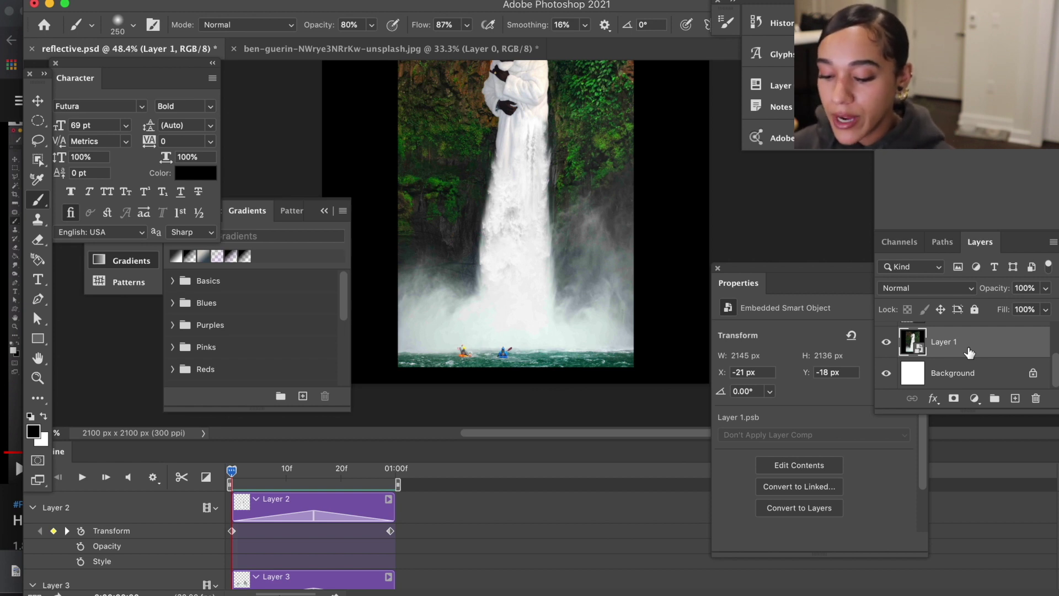
# Step: Duplicate Layer 1 to the top of the stack and trim its clip to match the others
pyautogui.press('super+j')
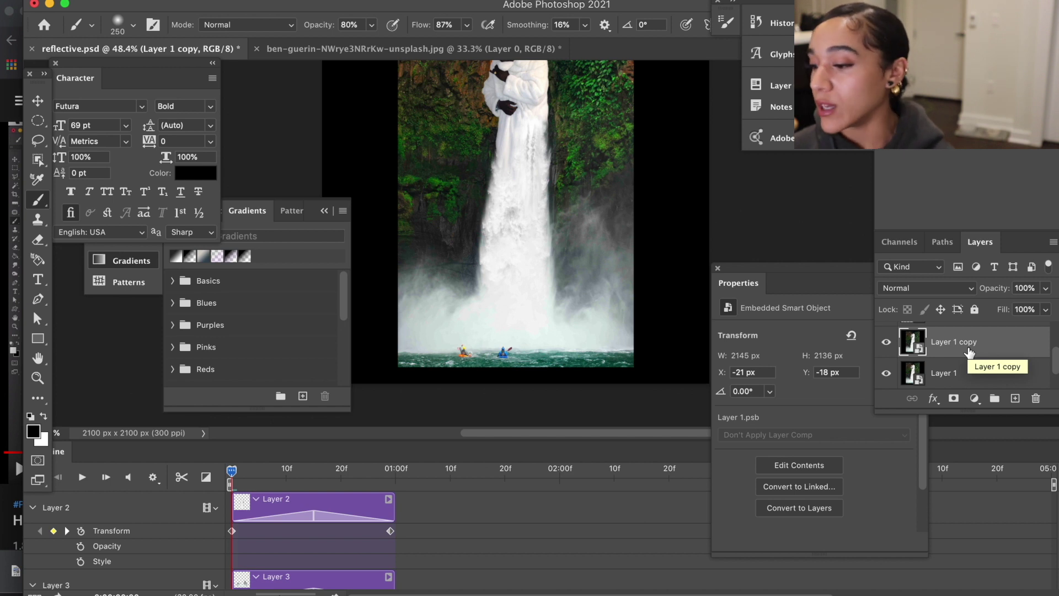
pyautogui.moveTo(969, 352); pyautogui.dragTo(961, 330)
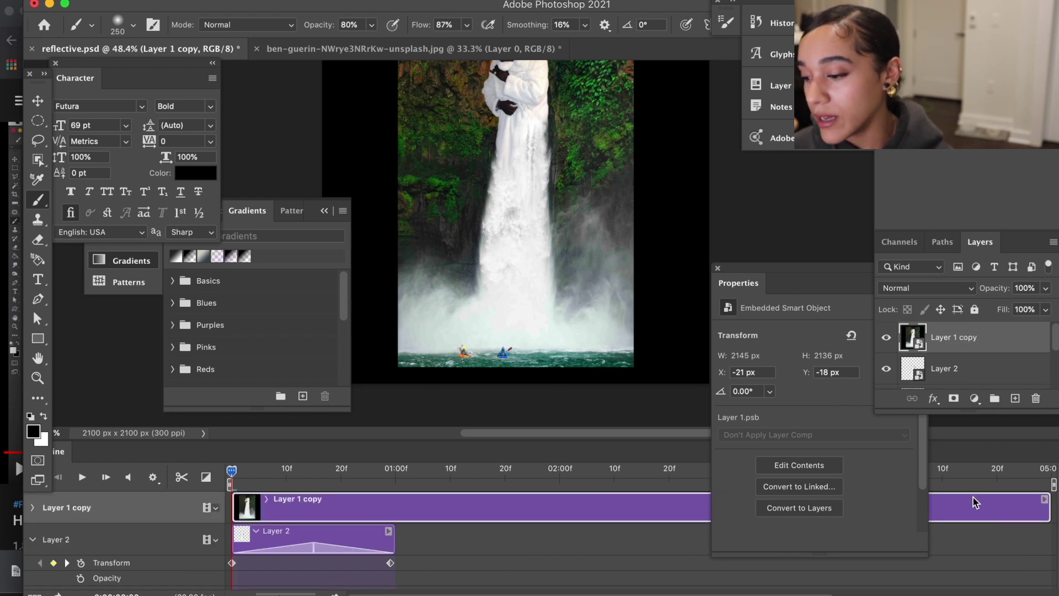
pyautogui.moveTo(1050, 506); pyautogui.dragTo(402, 515)
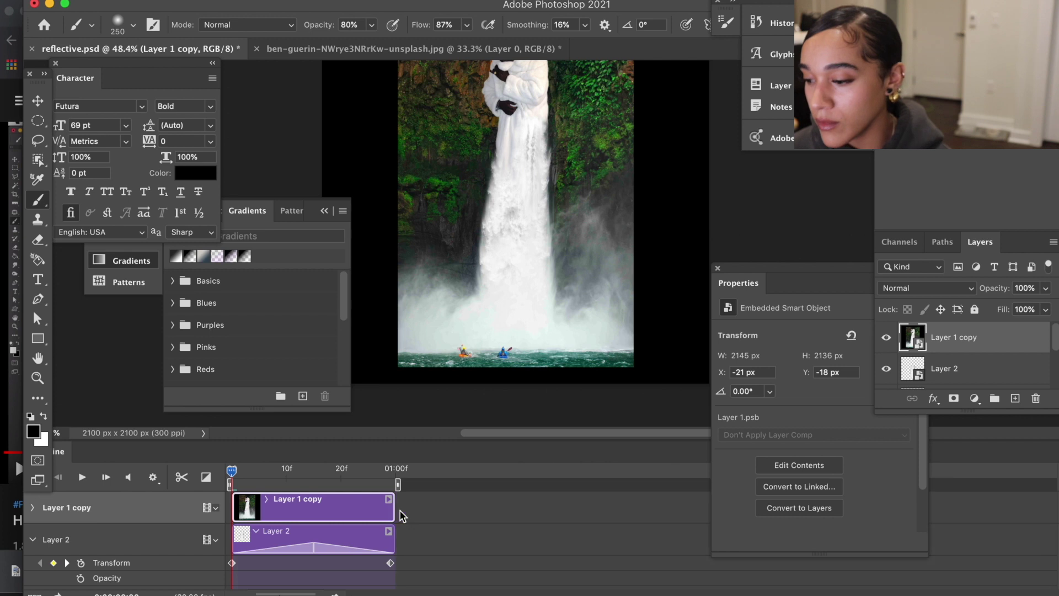
# Step: Add a layer mask to Layer 1 copy and fill it with black
pyautogui.click(953, 398)
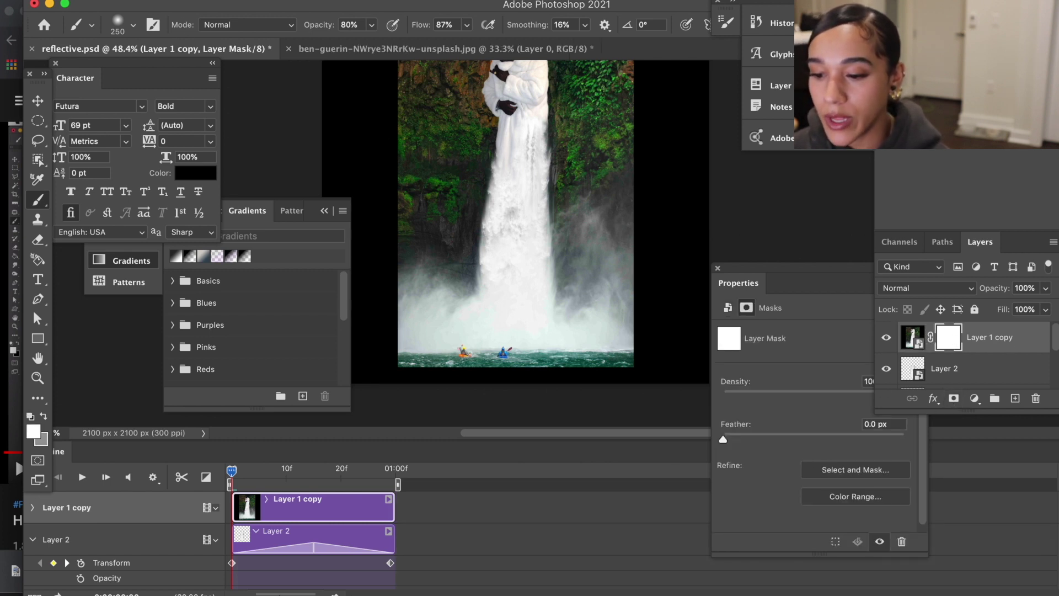
pyautogui.moveTo(149, 0)
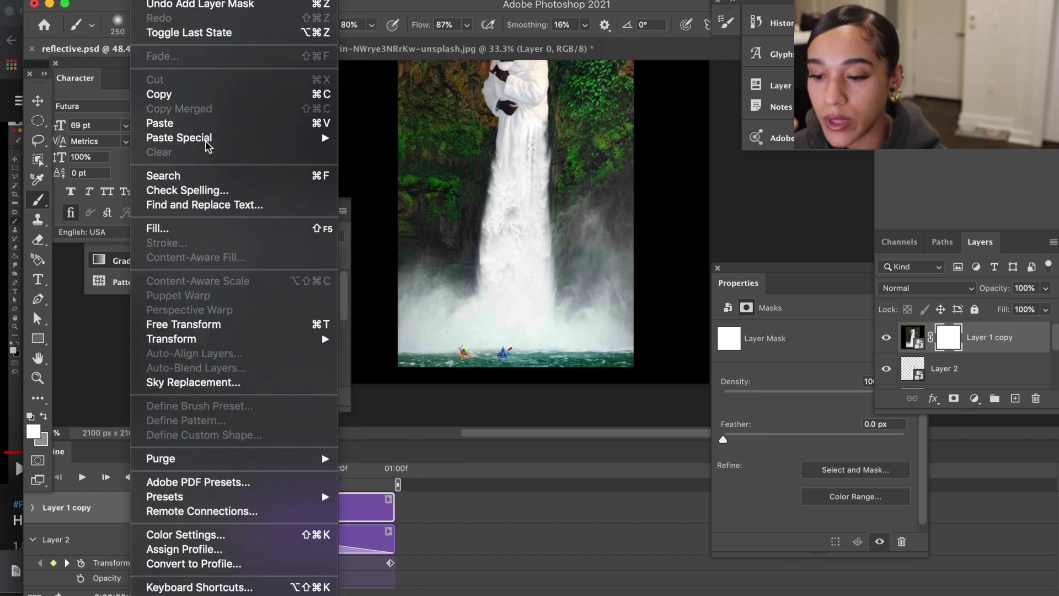
pyautogui.click(189, 229)
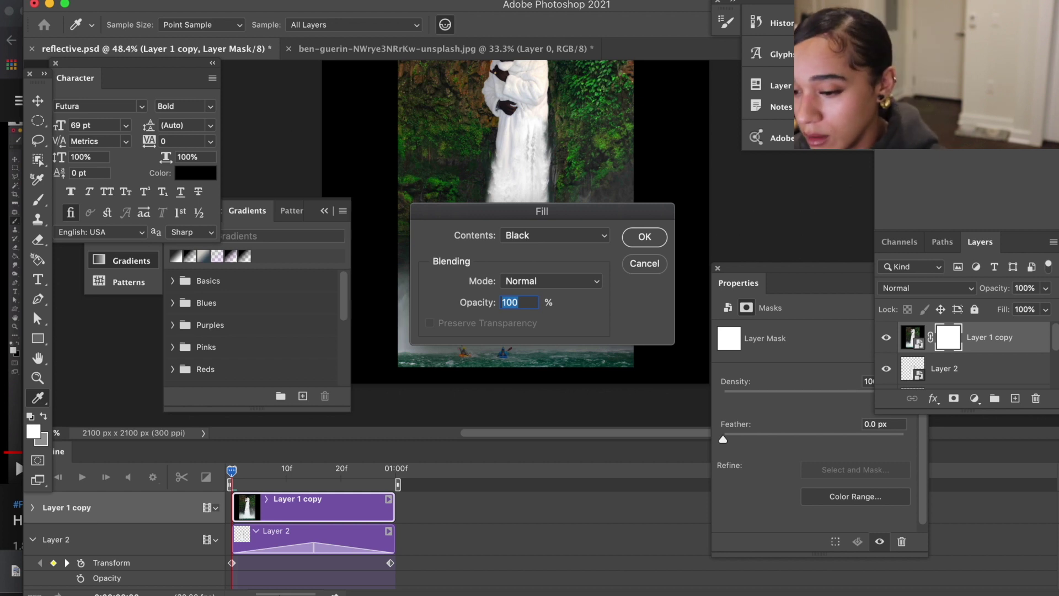
pyautogui.click(643, 241)
# Step: Brush the top layer back in near the kayakers around frames 7–13, then preview playback
pyautogui.press('b')
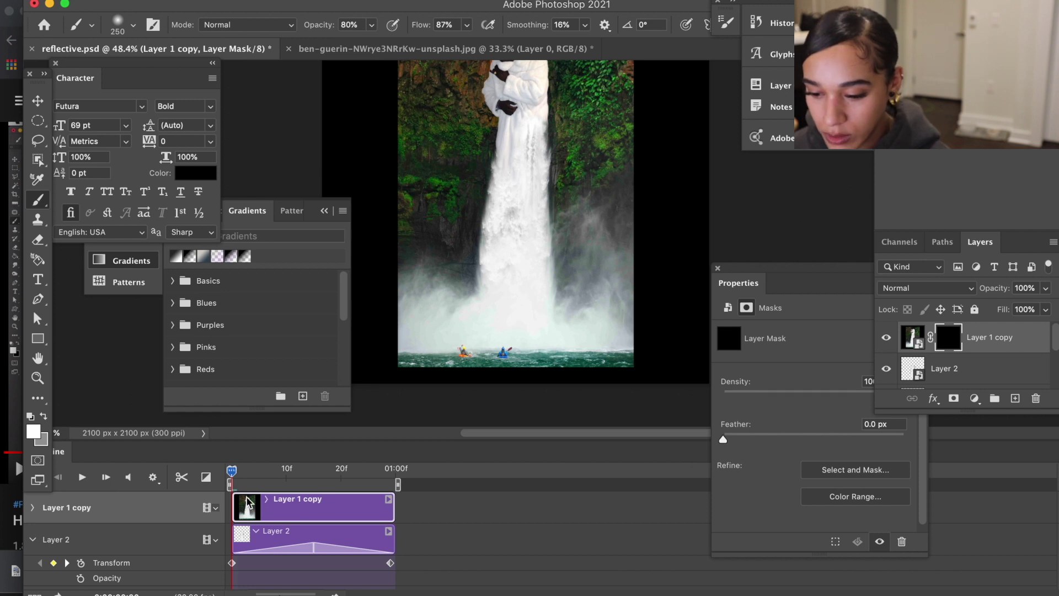
pyautogui.moveTo(235, 480); pyautogui.dragTo(282, 484)
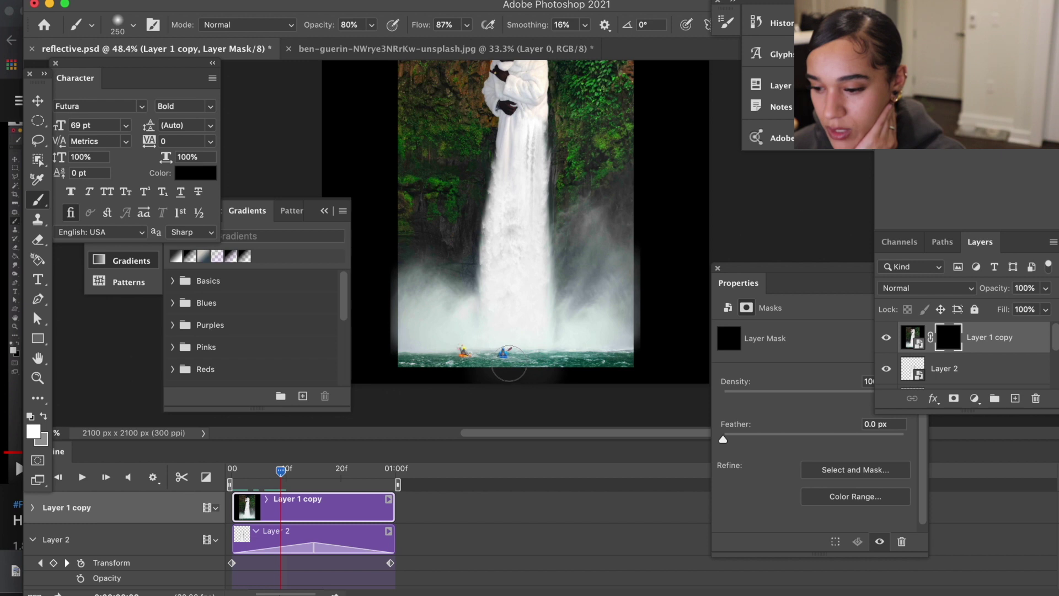
pyautogui.moveTo(467, 361); pyautogui.dragTo(479, 377)
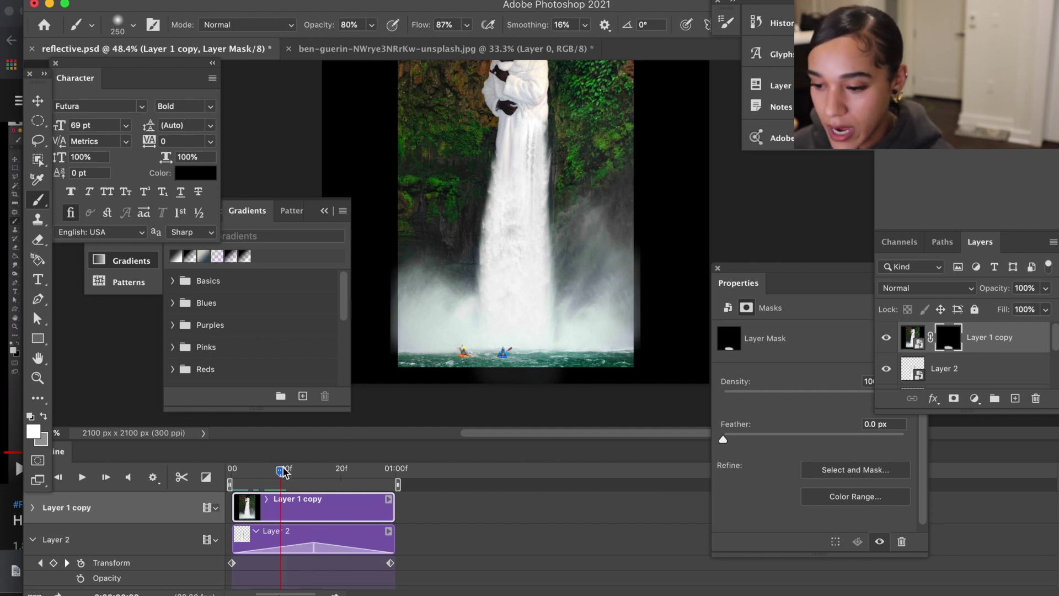
pyautogui.moveTo(286, 473); pyautogui.dragTo(330, 479)
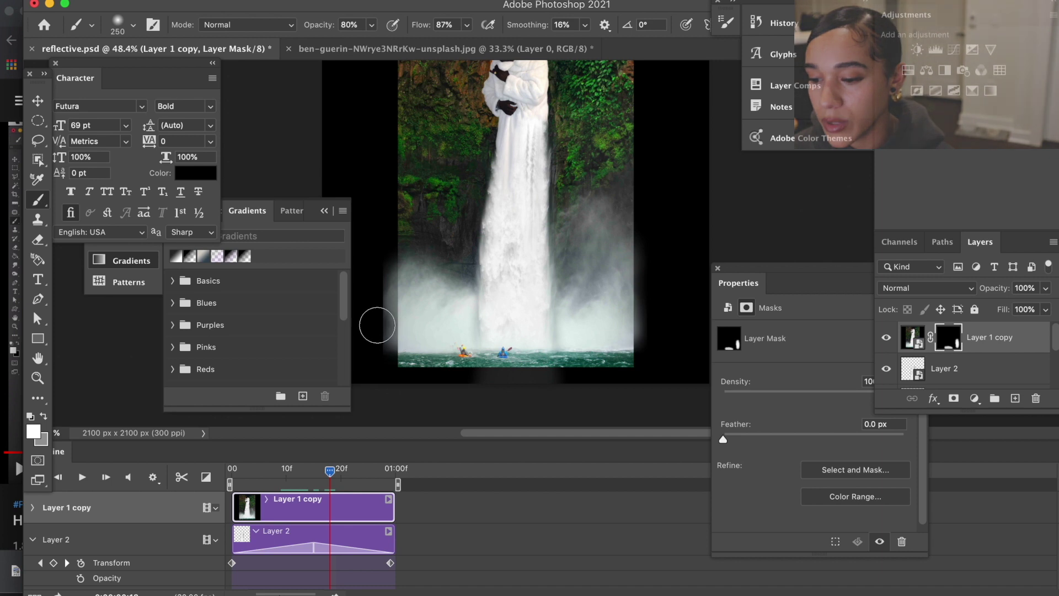
pyautogui.press('space')
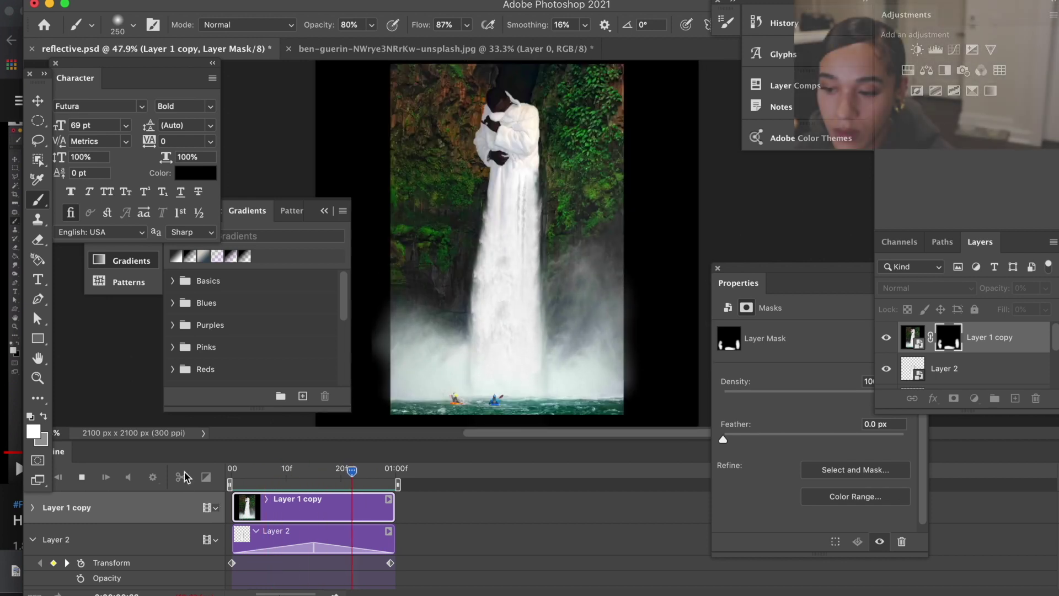
pyautogui.press('space')
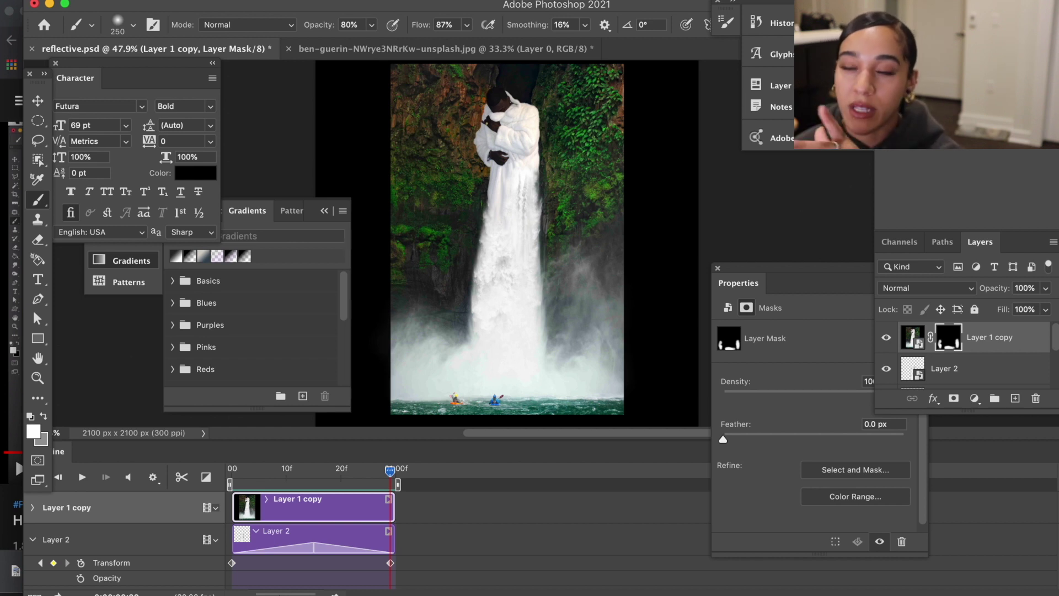
pyautogui.click(1051, 451)
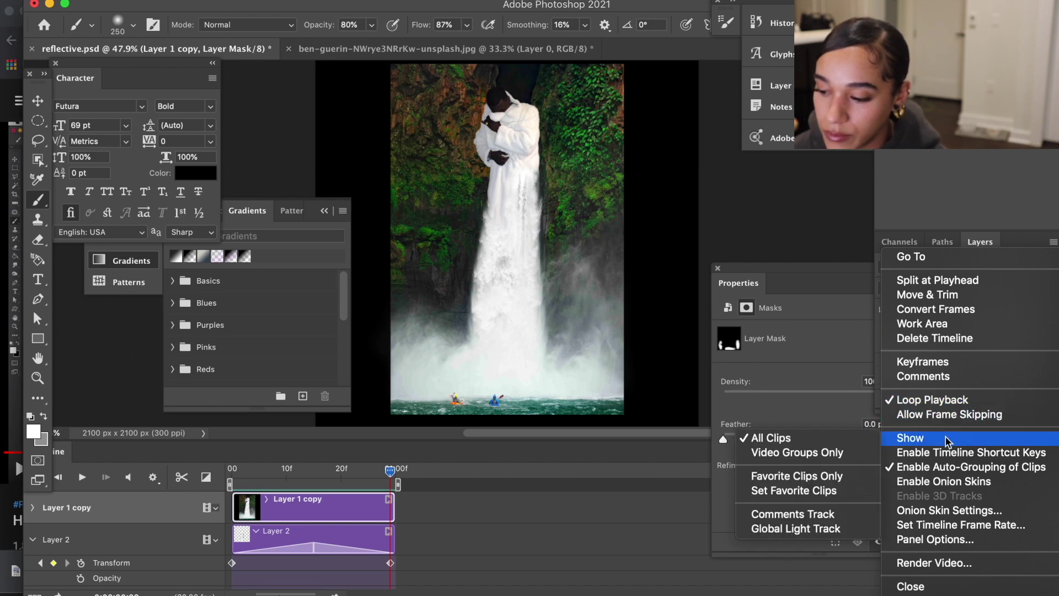
pyautogui.click(920, 563)
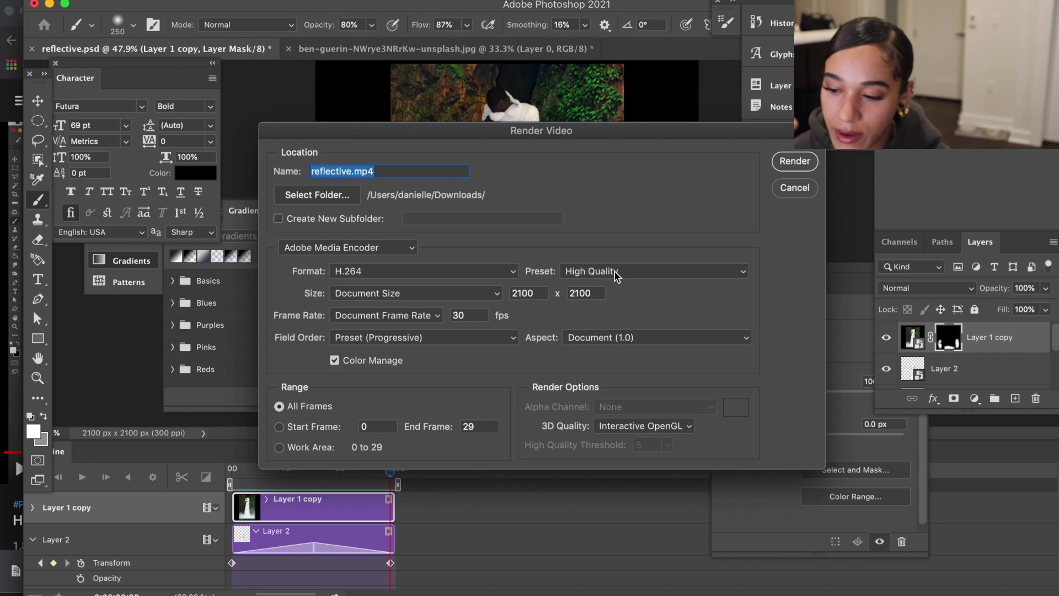
pyautogui.click(794, 188)
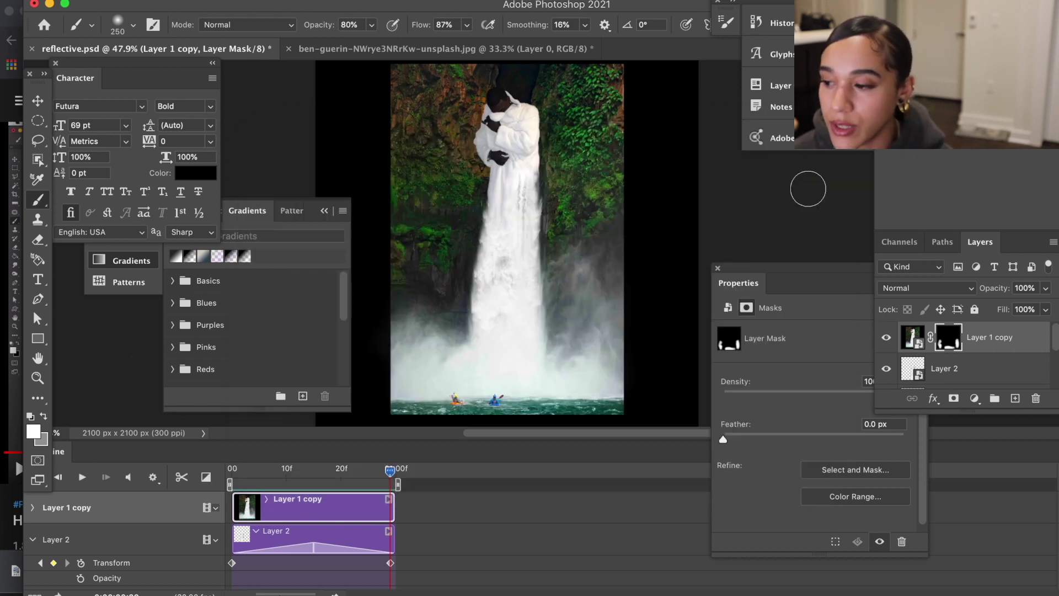